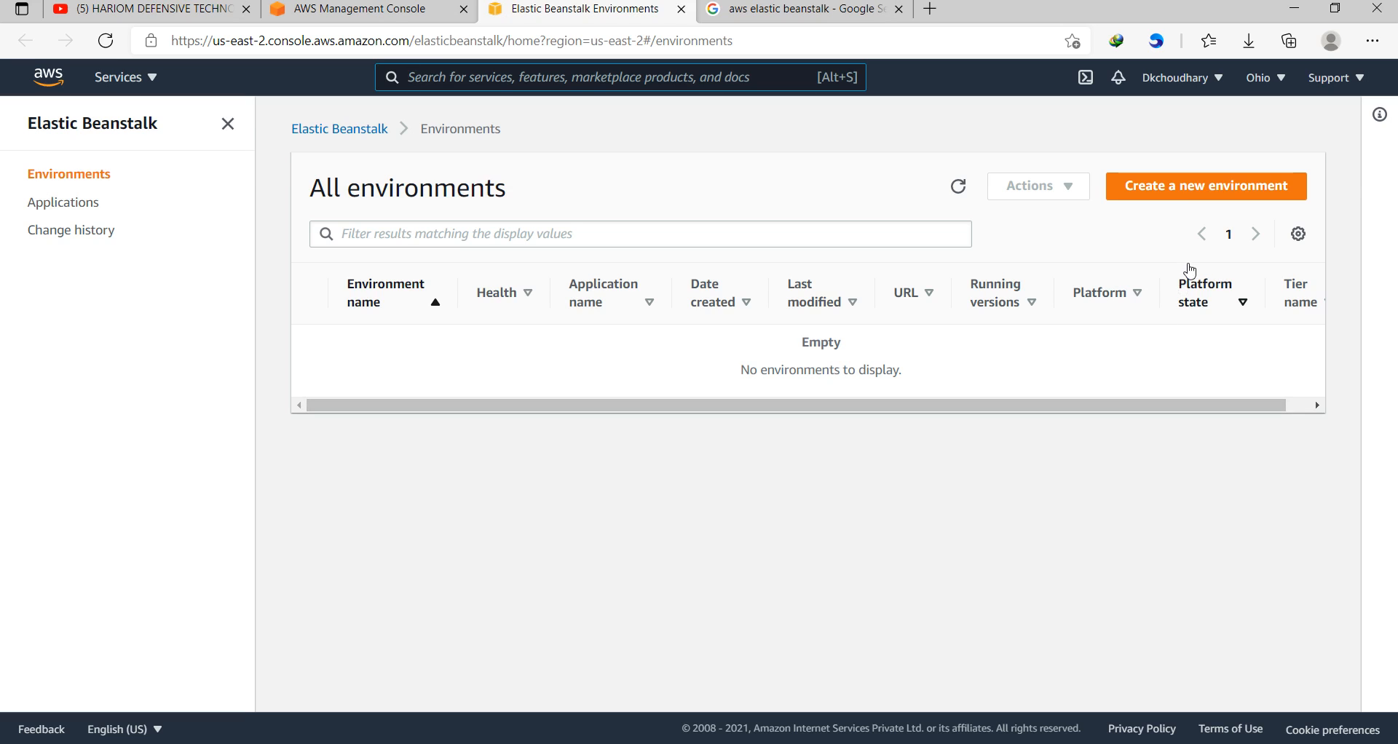
Start a new environment of the web server tier and enter mybeanstalk as its application name.
left_click(1181, 202)
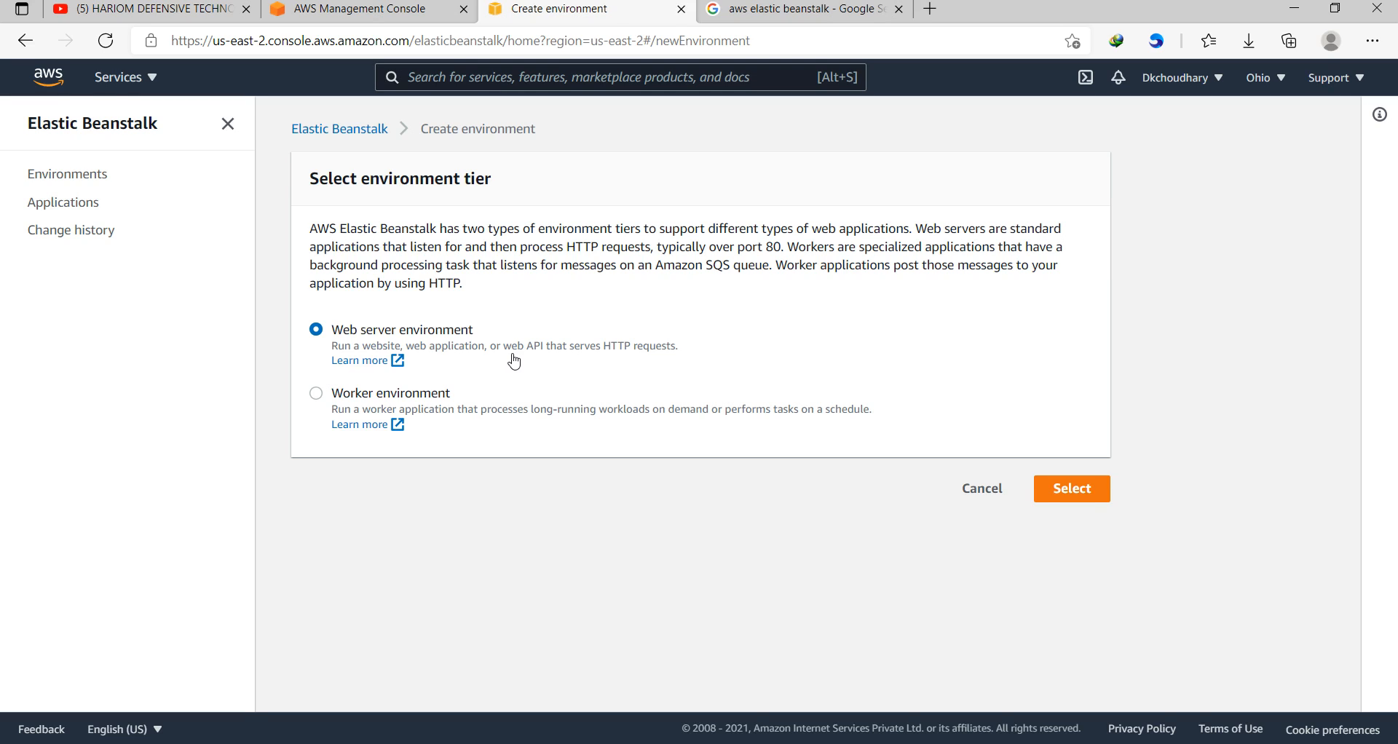
left_click(1074, 488)
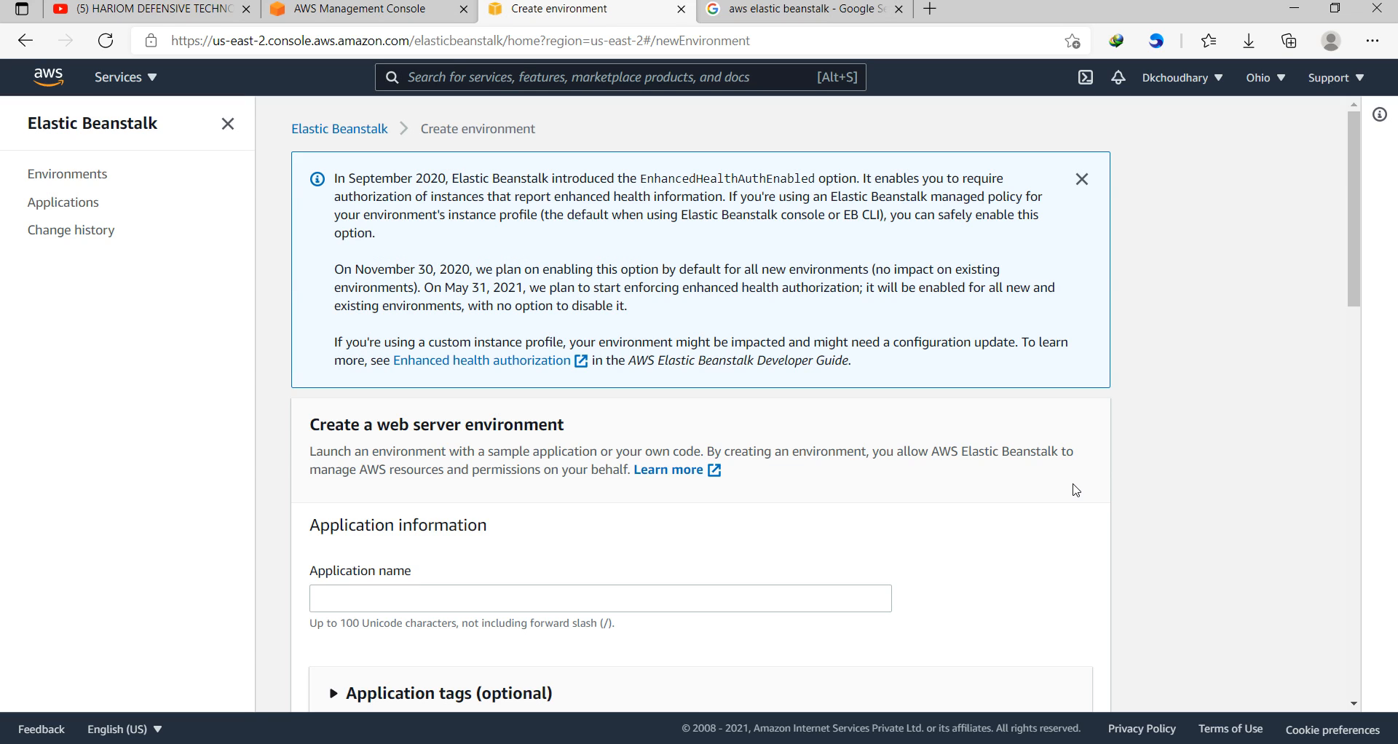
left_click(510, 599)
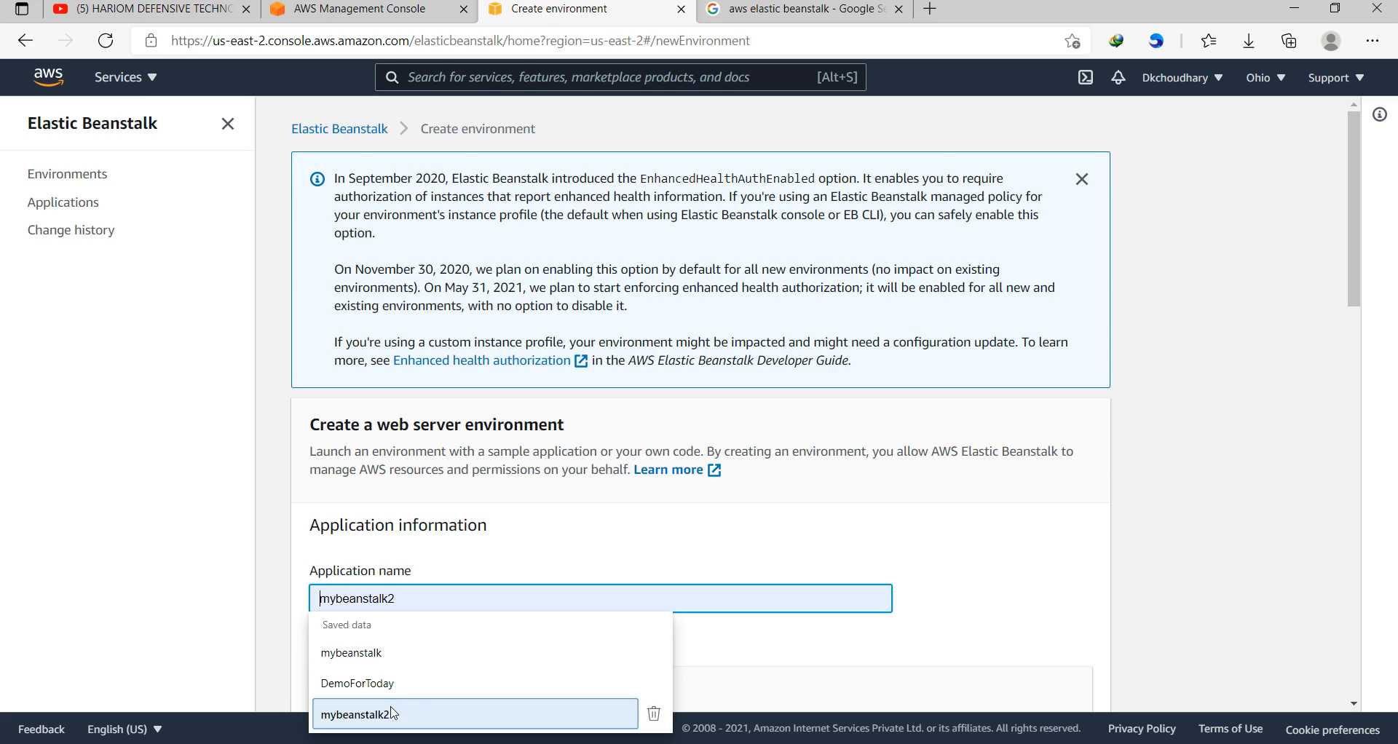
left_click(380, 670)
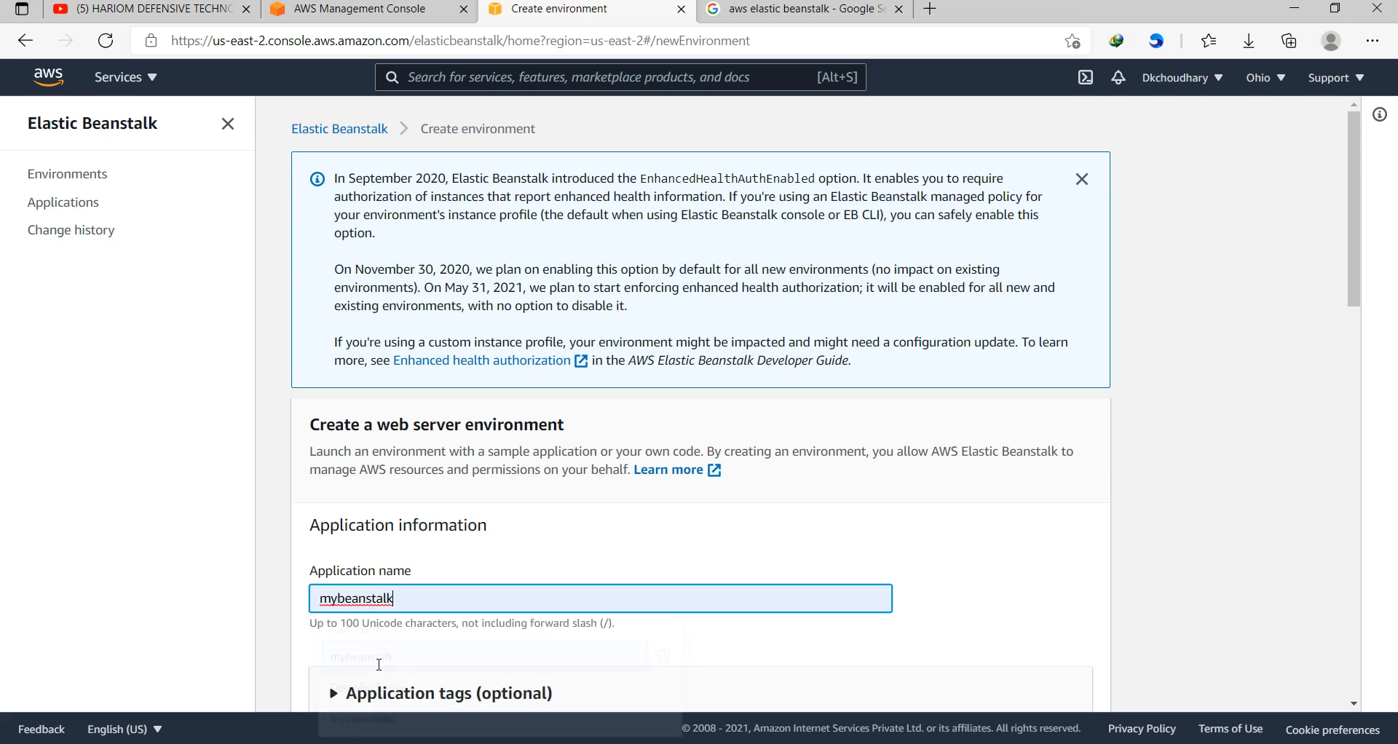
left_click(454, 607)
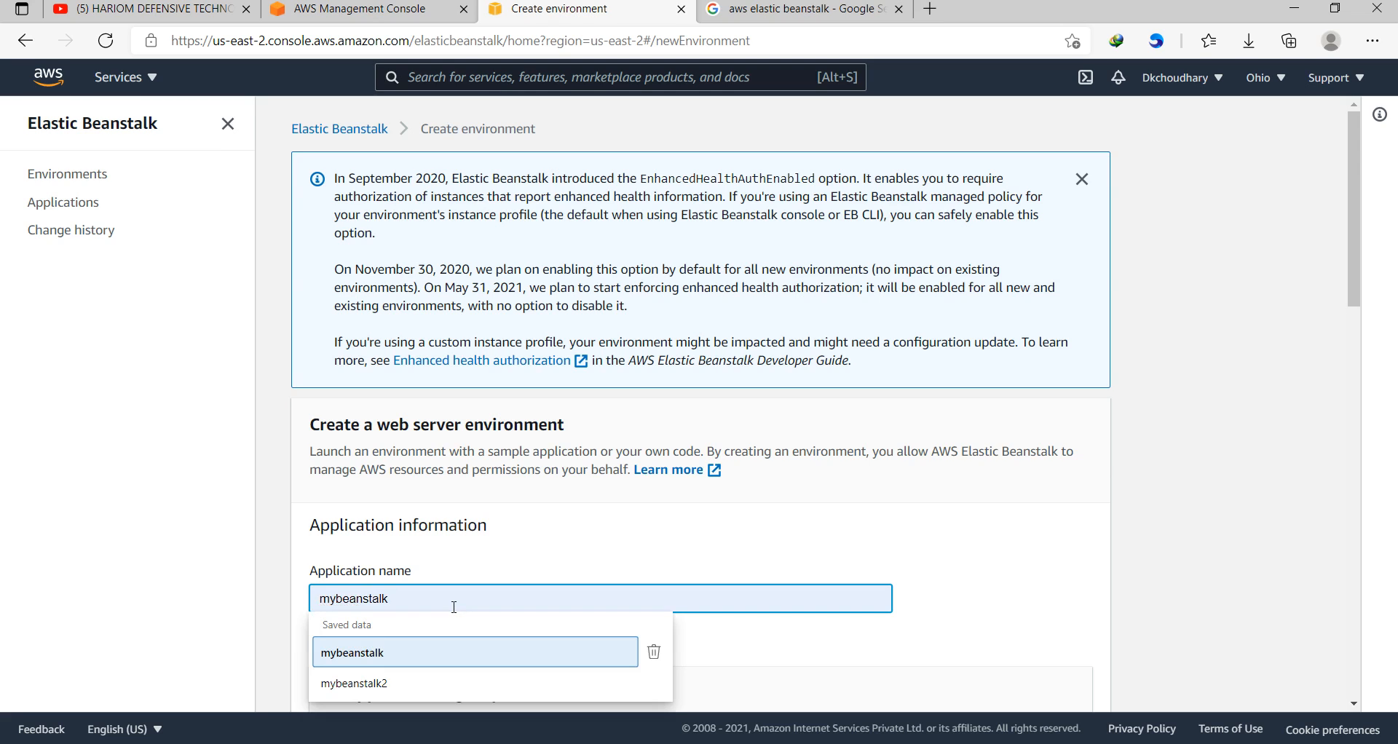
left_click(1140, 617)
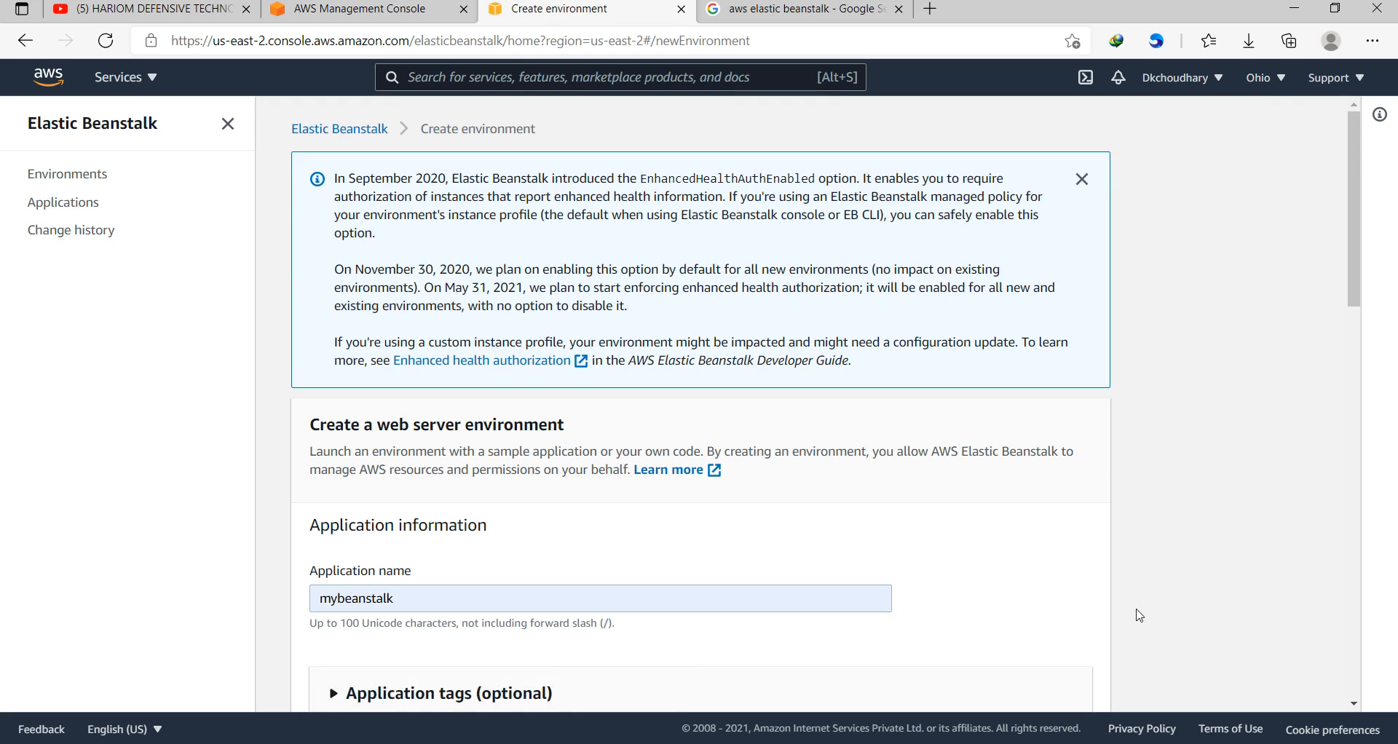
Remove the saved name suggestions mybeanstalk and mybeanstalk2, and set the application name to mybeanstalk3.
left_click(555, 607)
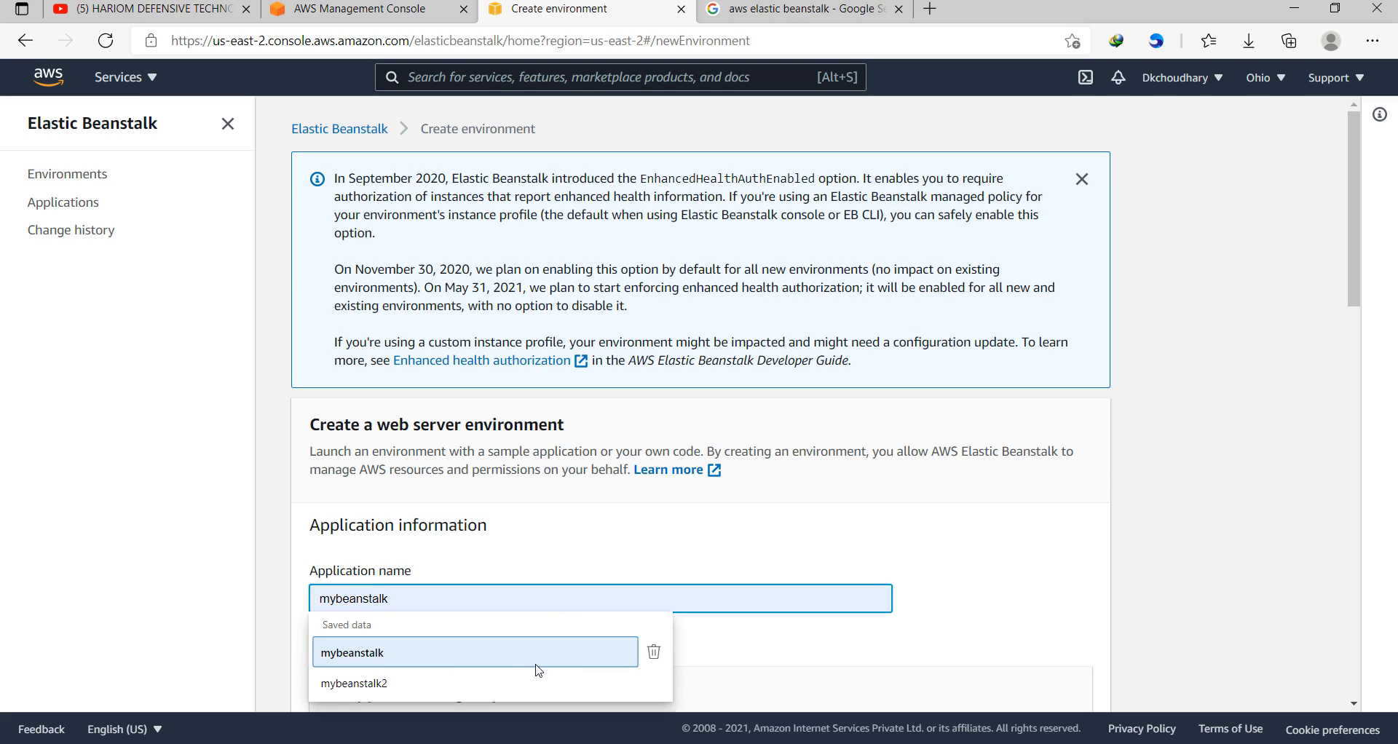
left_click(651, 663)
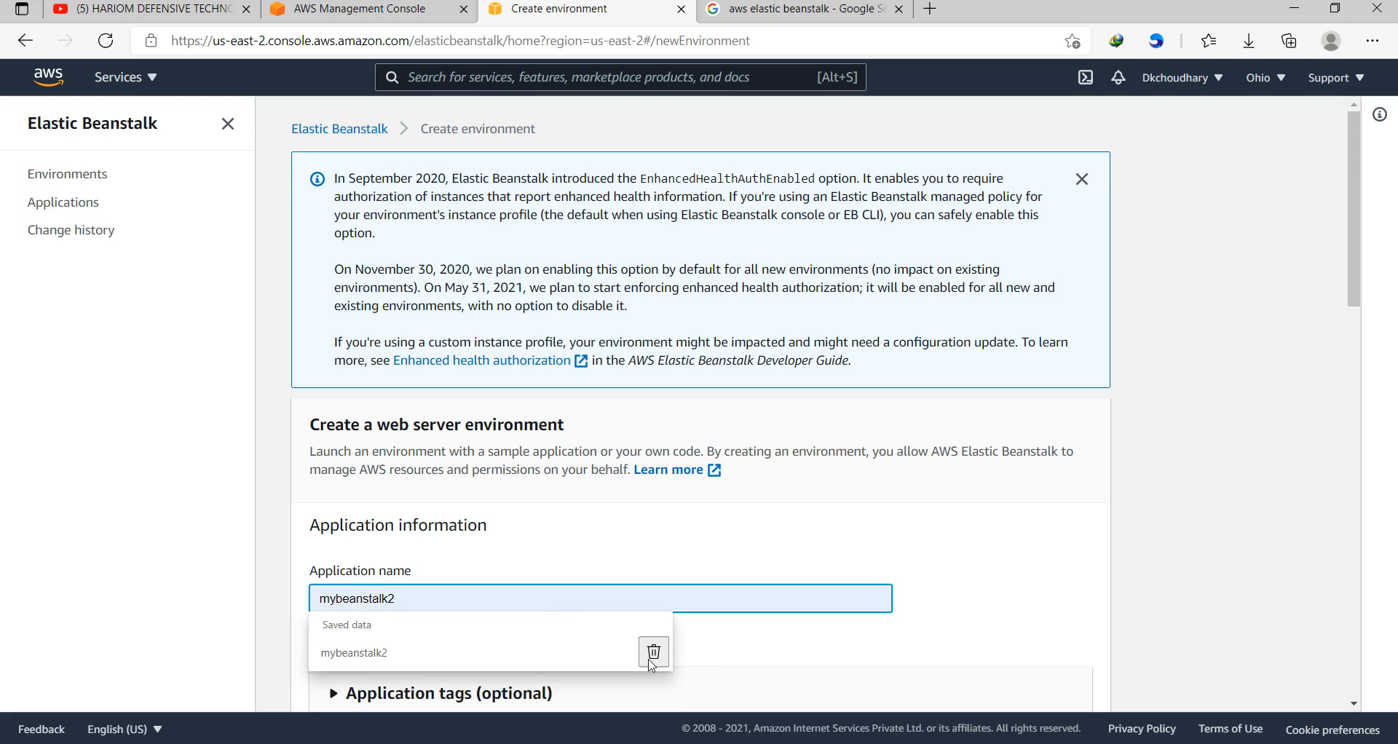
left_click(420, 669)
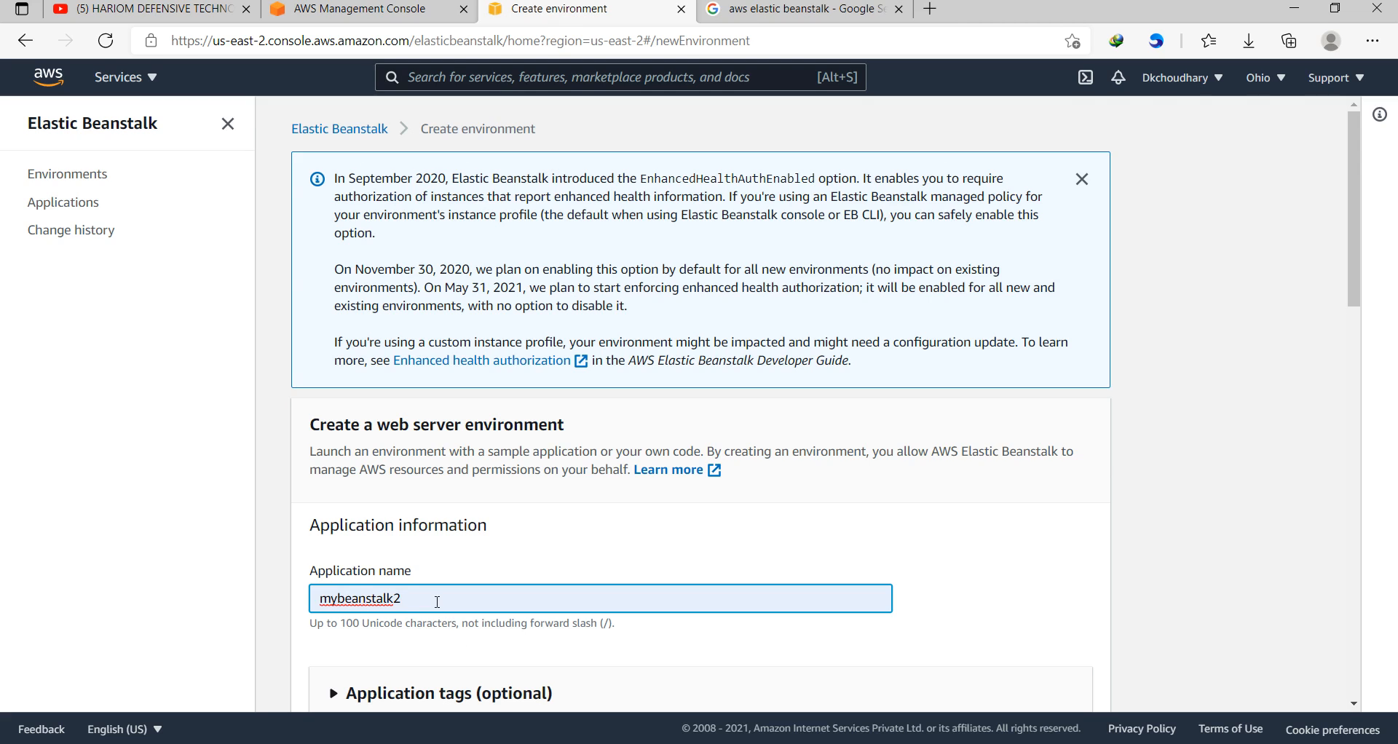
key("BackSpace")
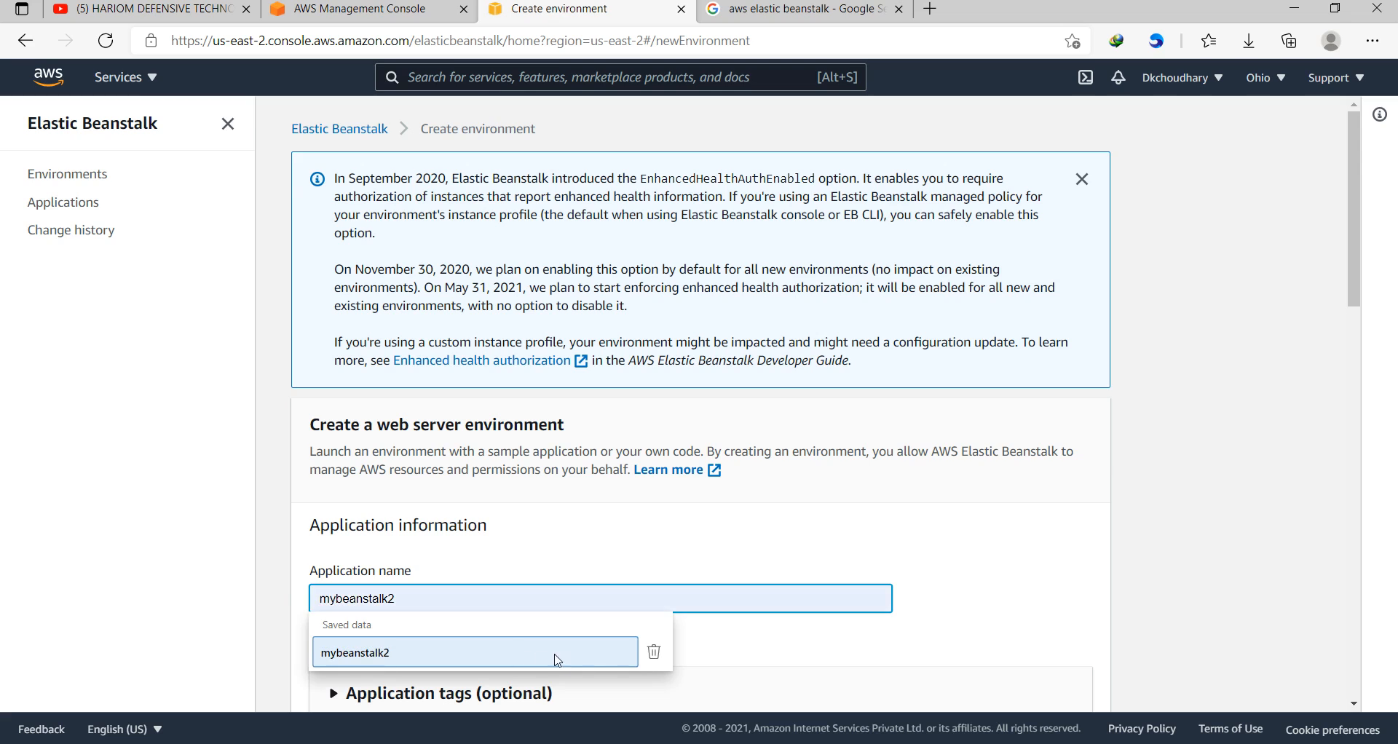
left_click(658, 657)
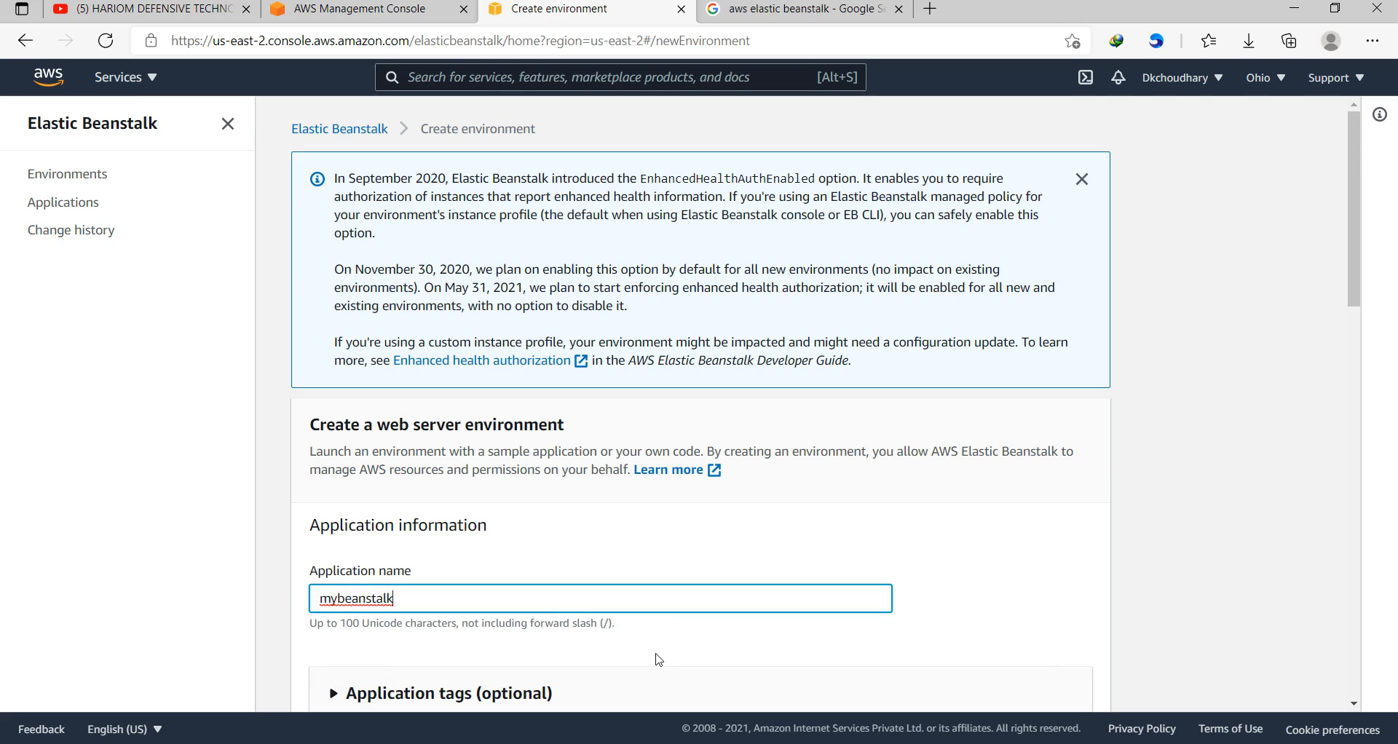
key("BackSpace")
type("k3")
left_click(1297, 627)
Choose PHP as the managed platform for the environment, keeping the default platform branch and version.
scroll(1297, 628, "down", 3)
scroll(1298, 627, "down", 5)
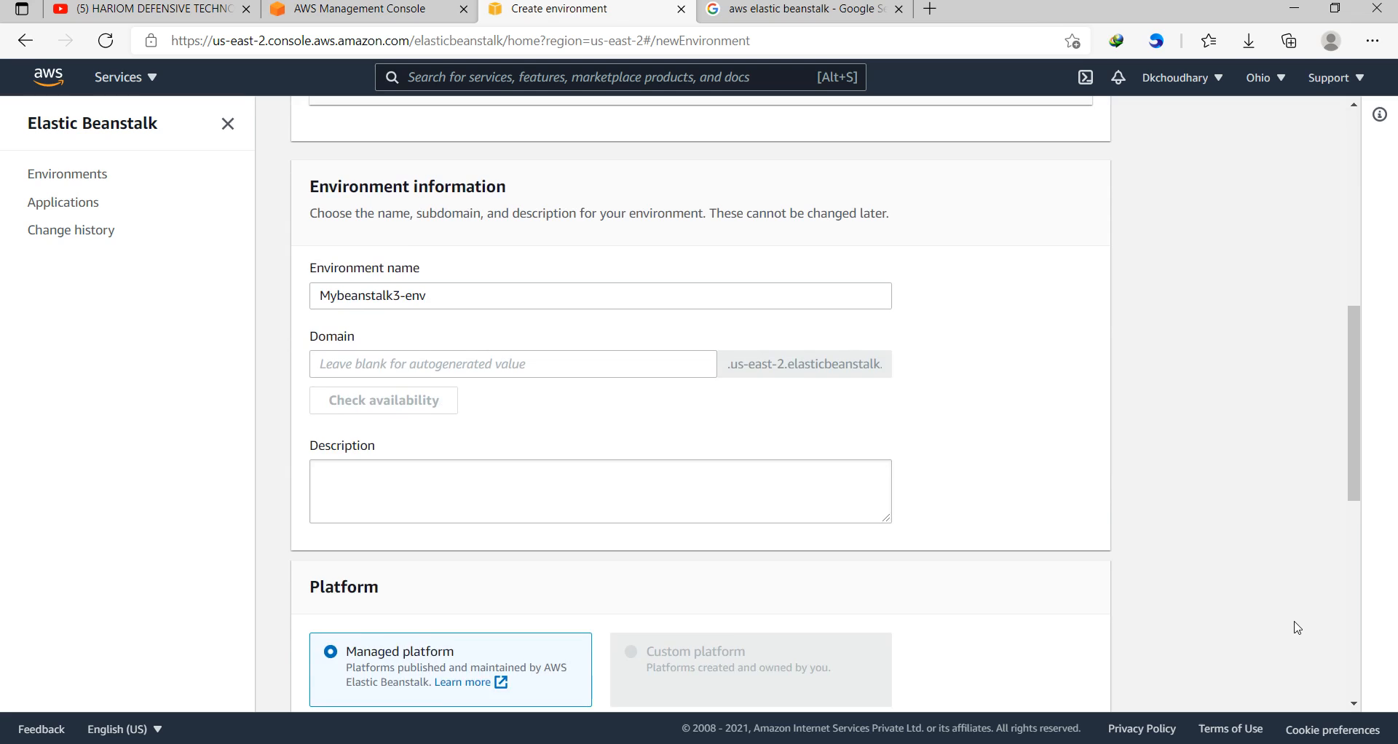
scroll(1297, 628, "down", 1)
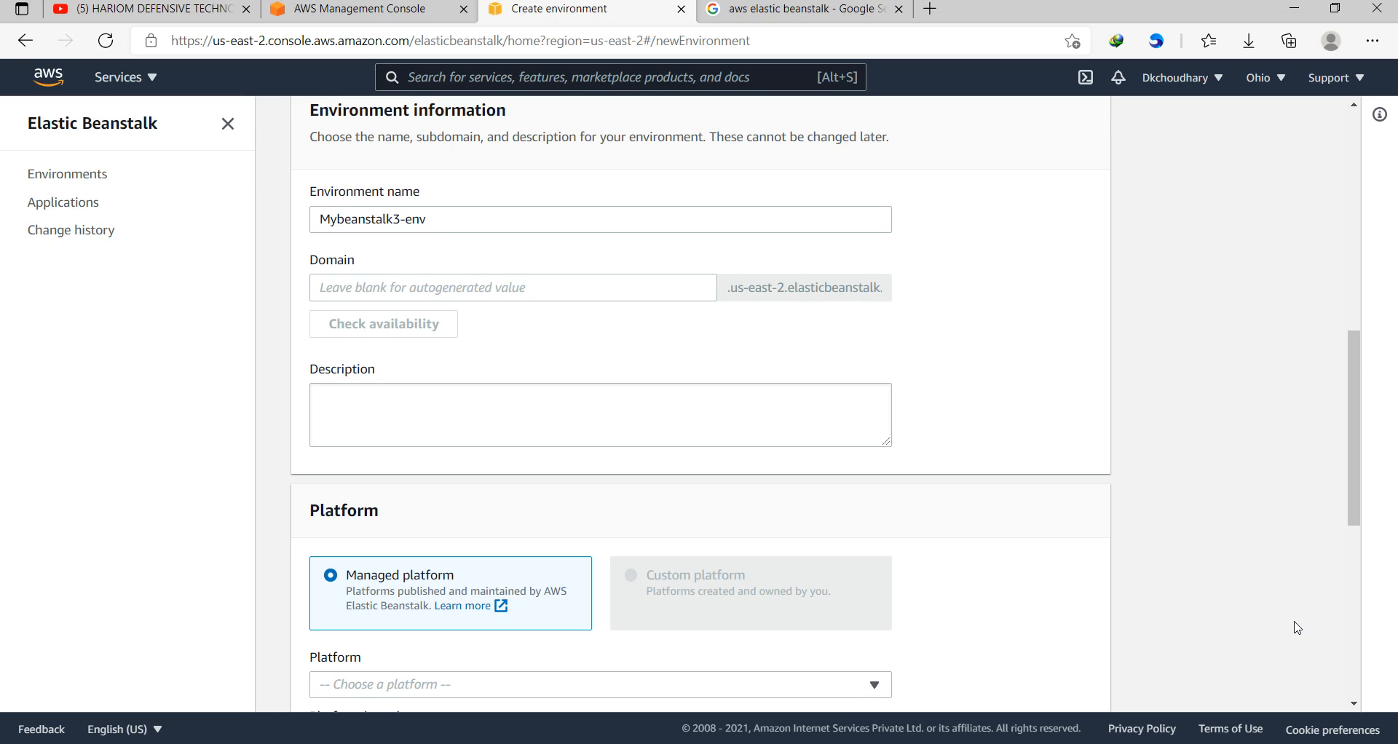
scroll(1297, 628, "down", 7)
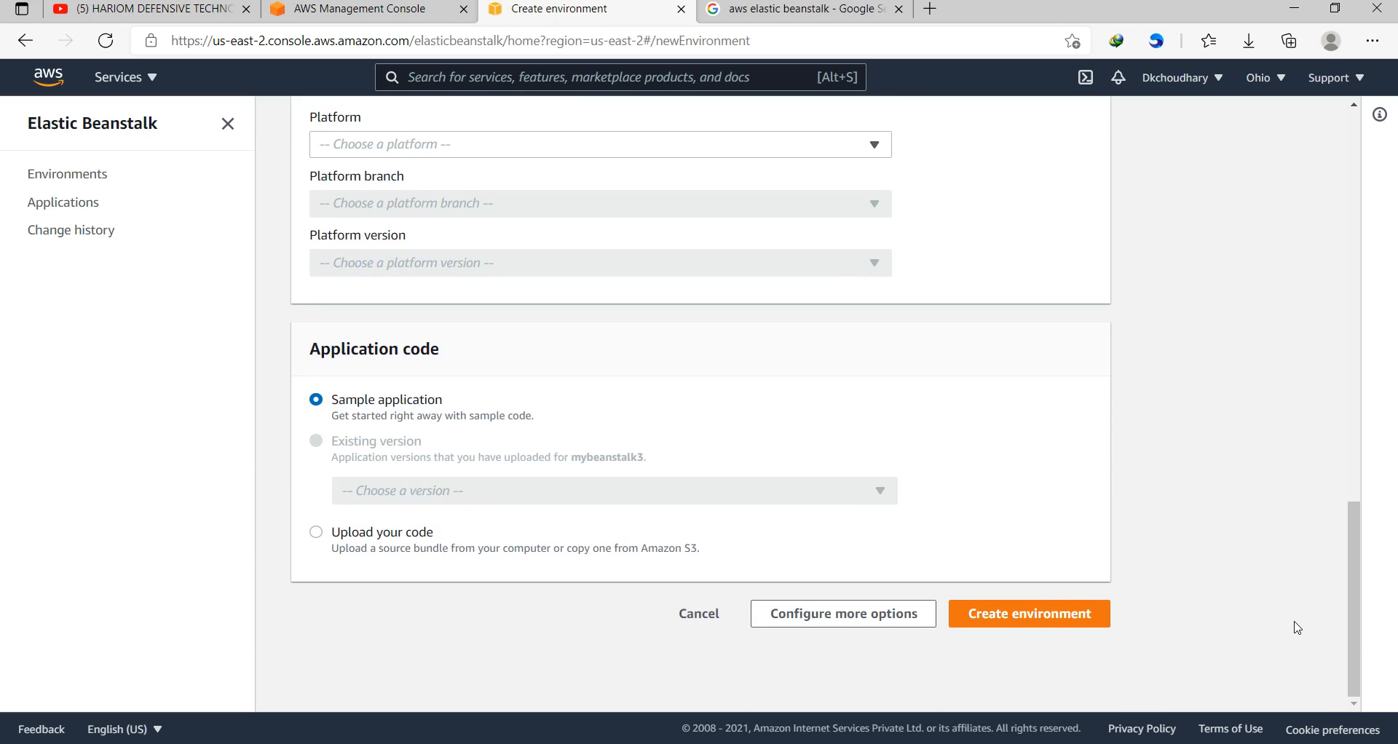
scroll(1180, 385, "up", 3)
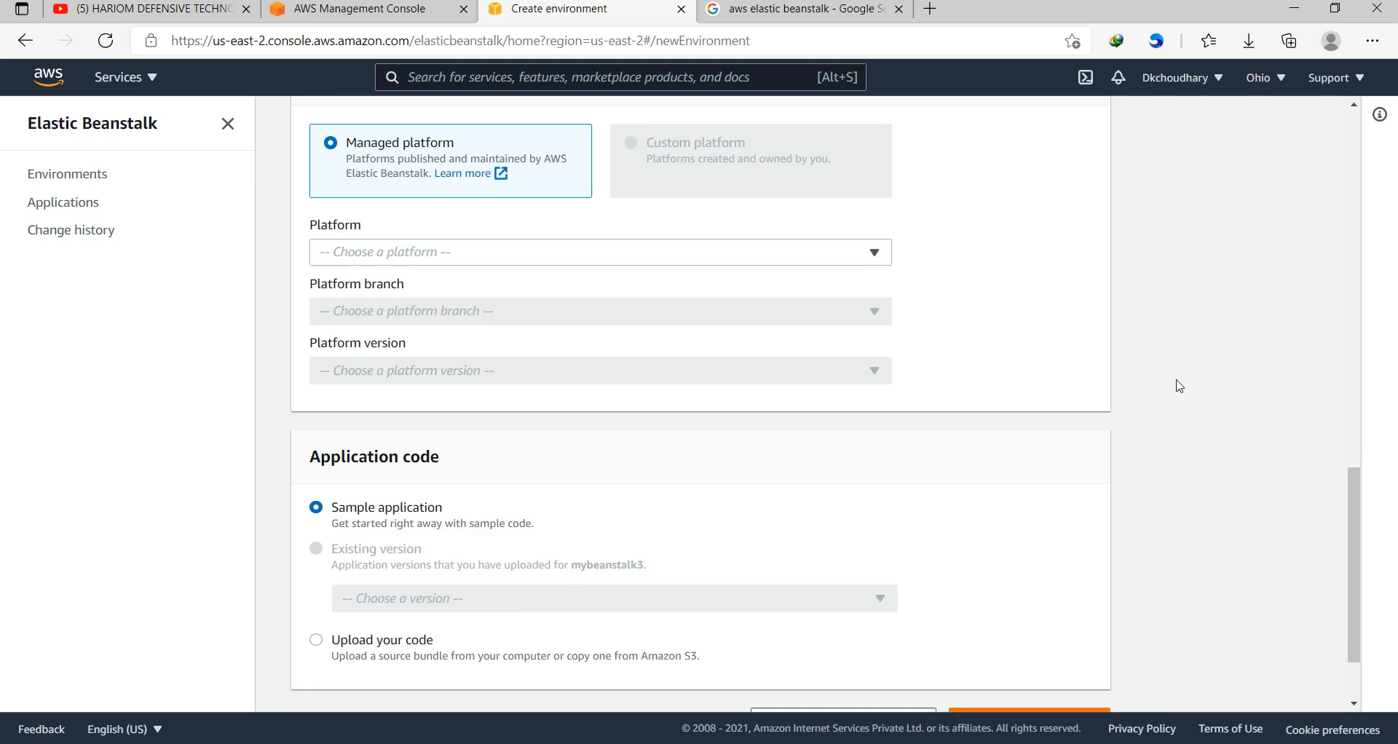
left_click(592, 383)
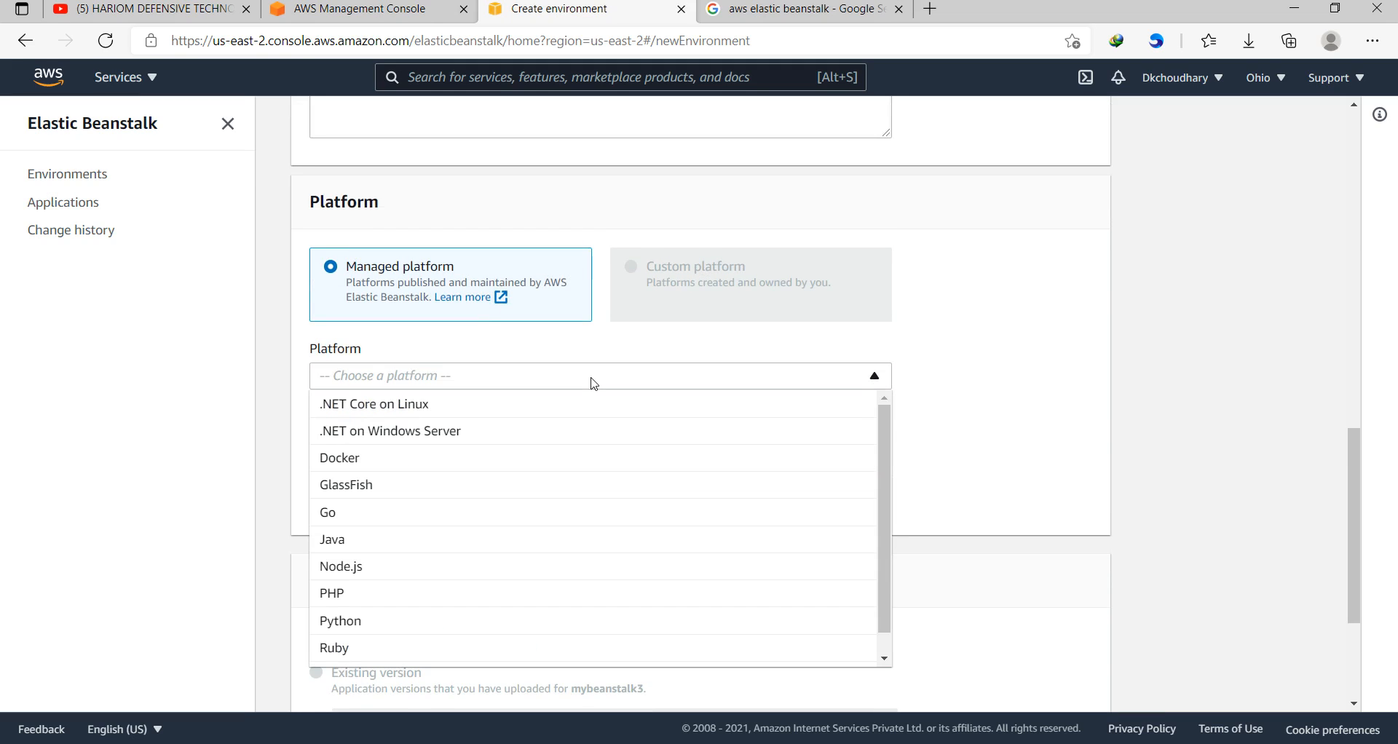
left_click(414, 595)
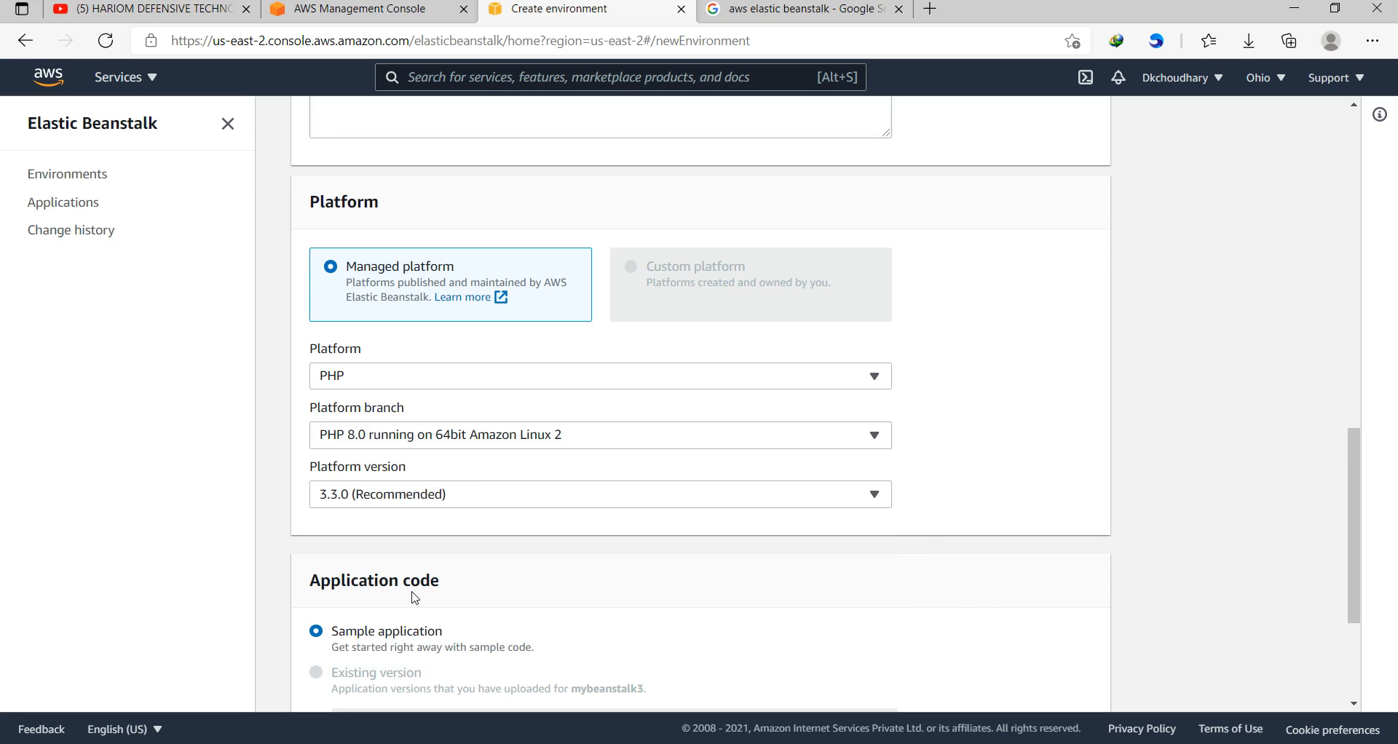
Create the environment with the sample application as its code.
scroll(1163, 604, "down", 1)
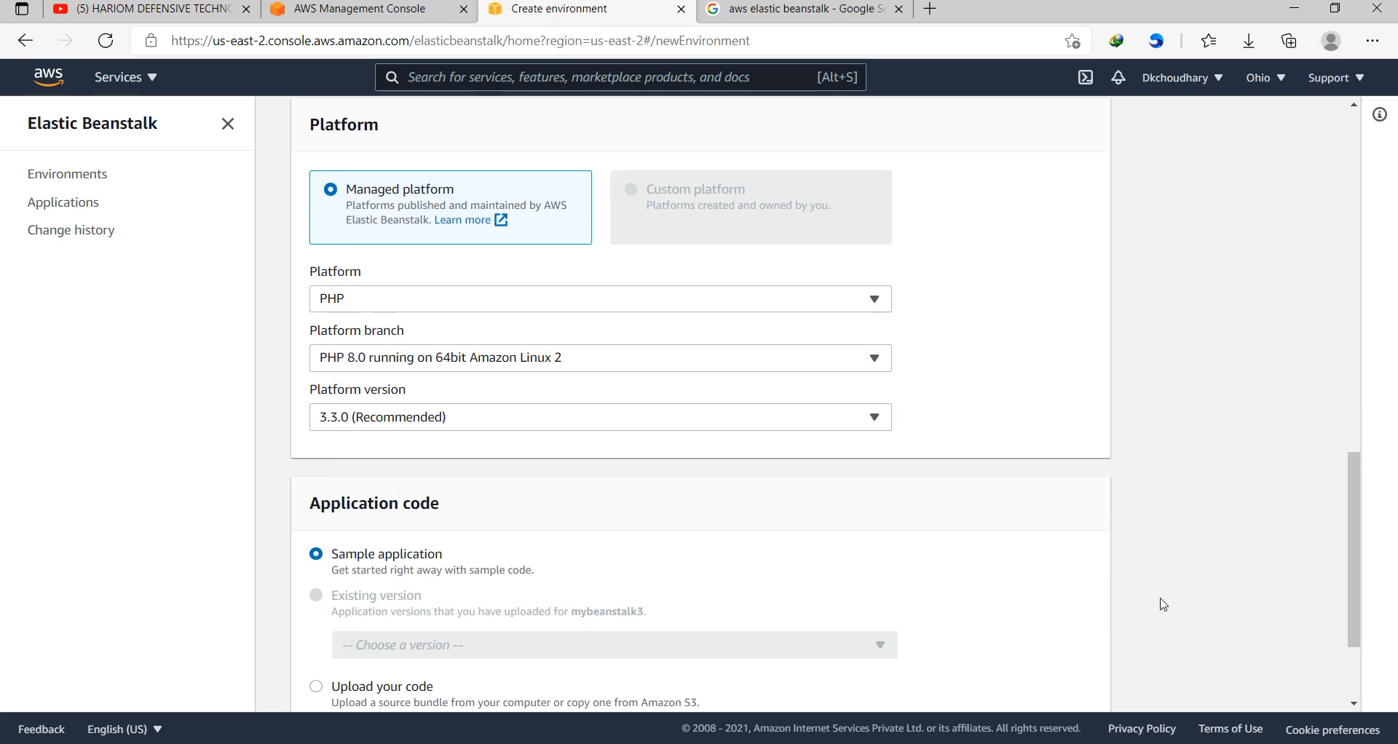
scroll(1163, 605, "down", 2)
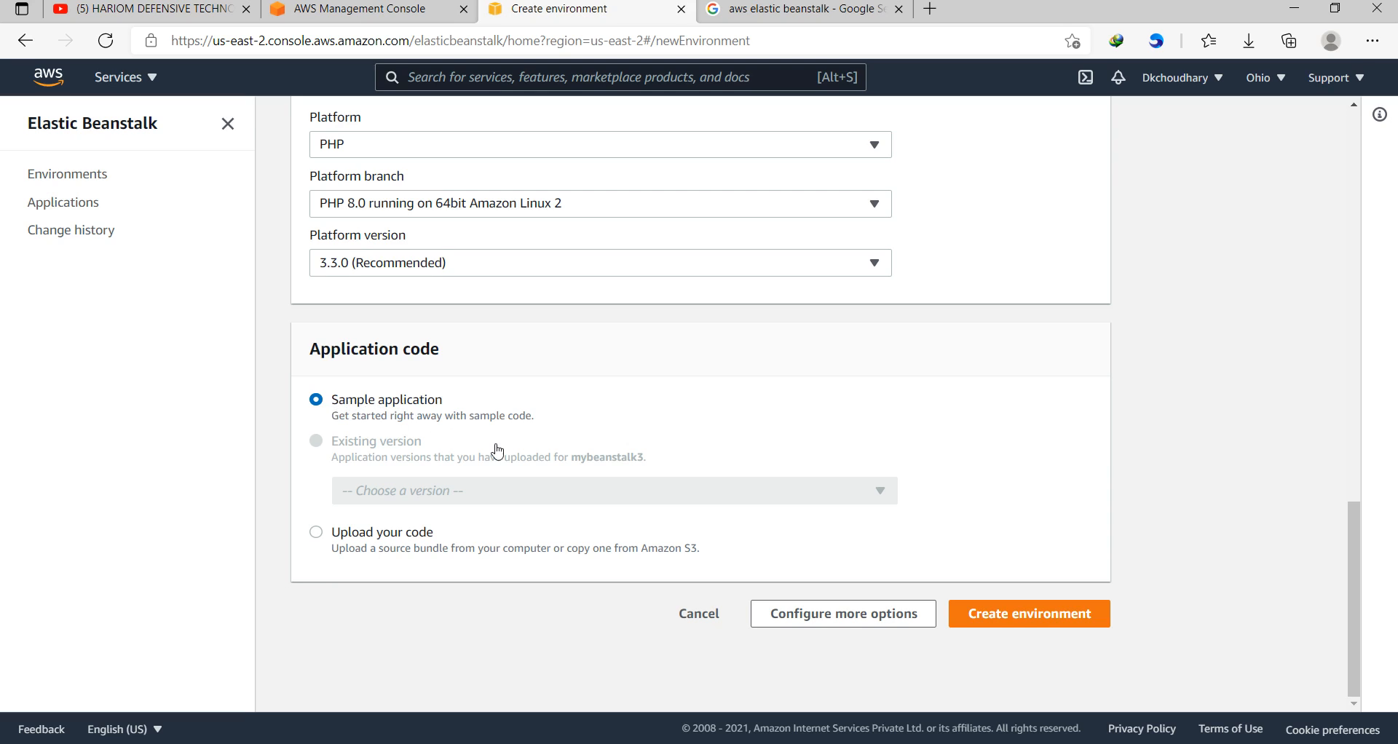
left_click(1008, 624)
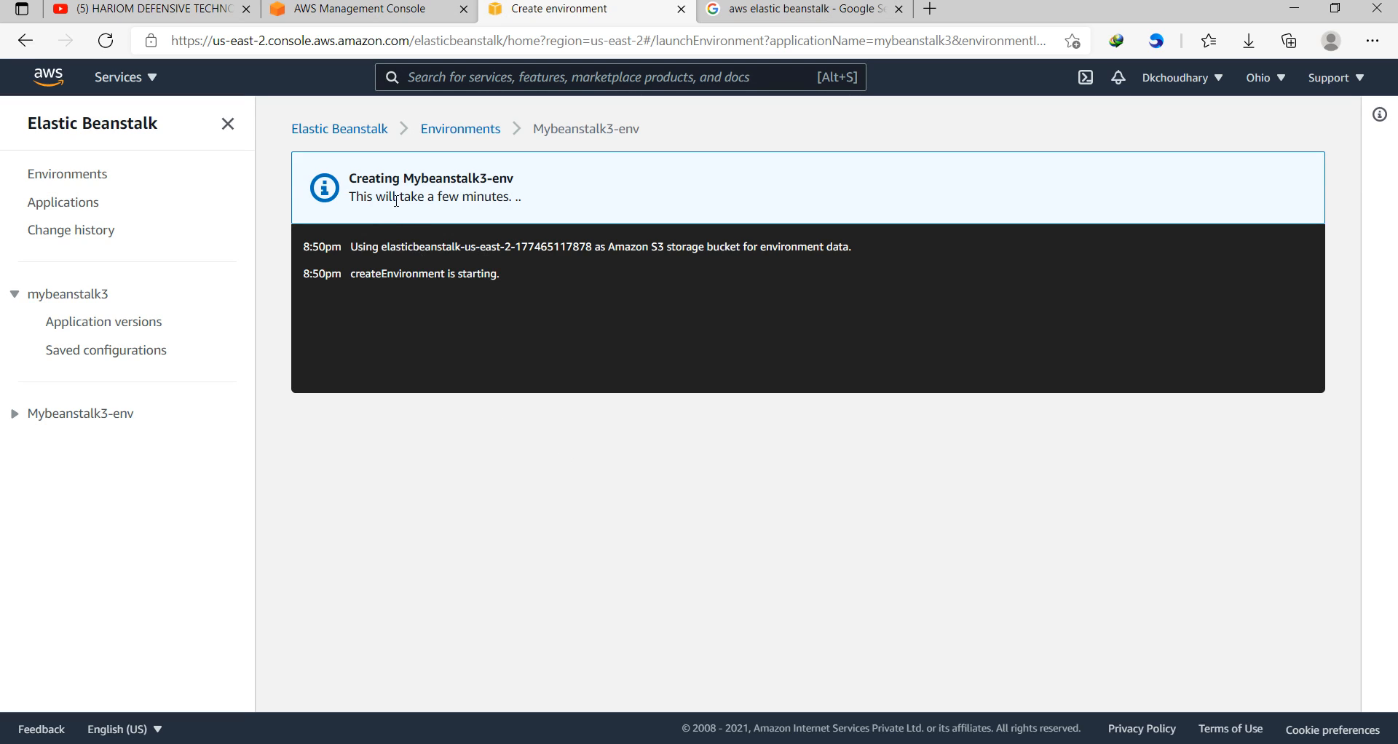
Reload the page and review the new environment's health, running version, platform and recent events.
left_click(110, 51)
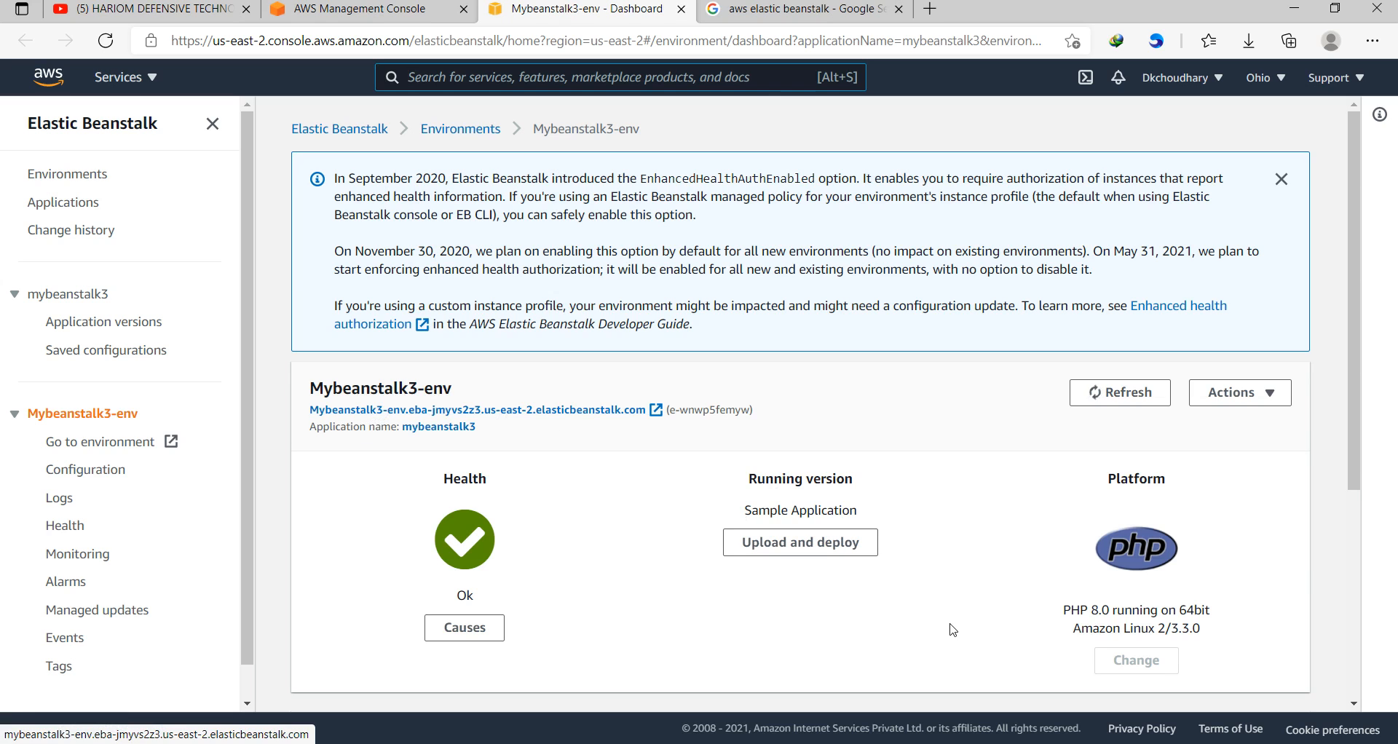
scroll(1358, 708, "down", 2)
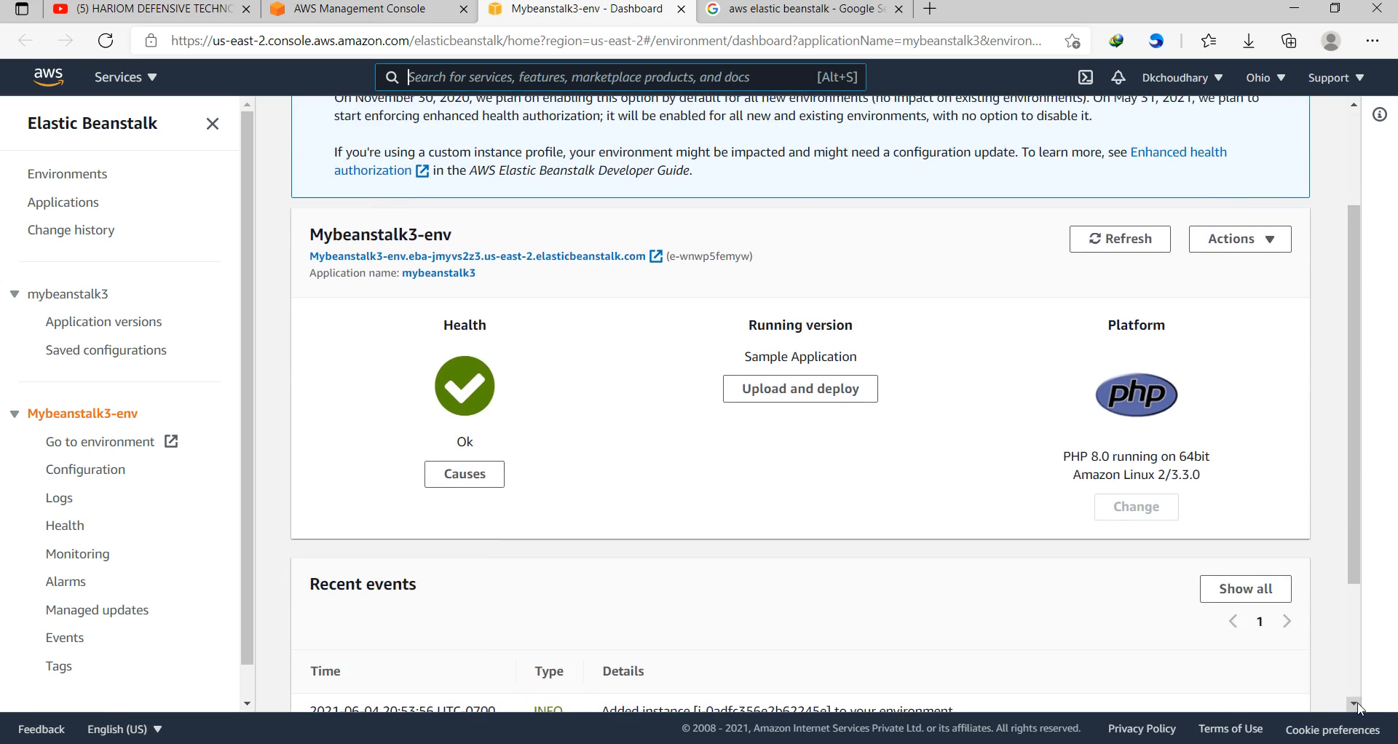
scroll(1358, 708, "down", 2)
scroll(1359, 708, "down", 1)
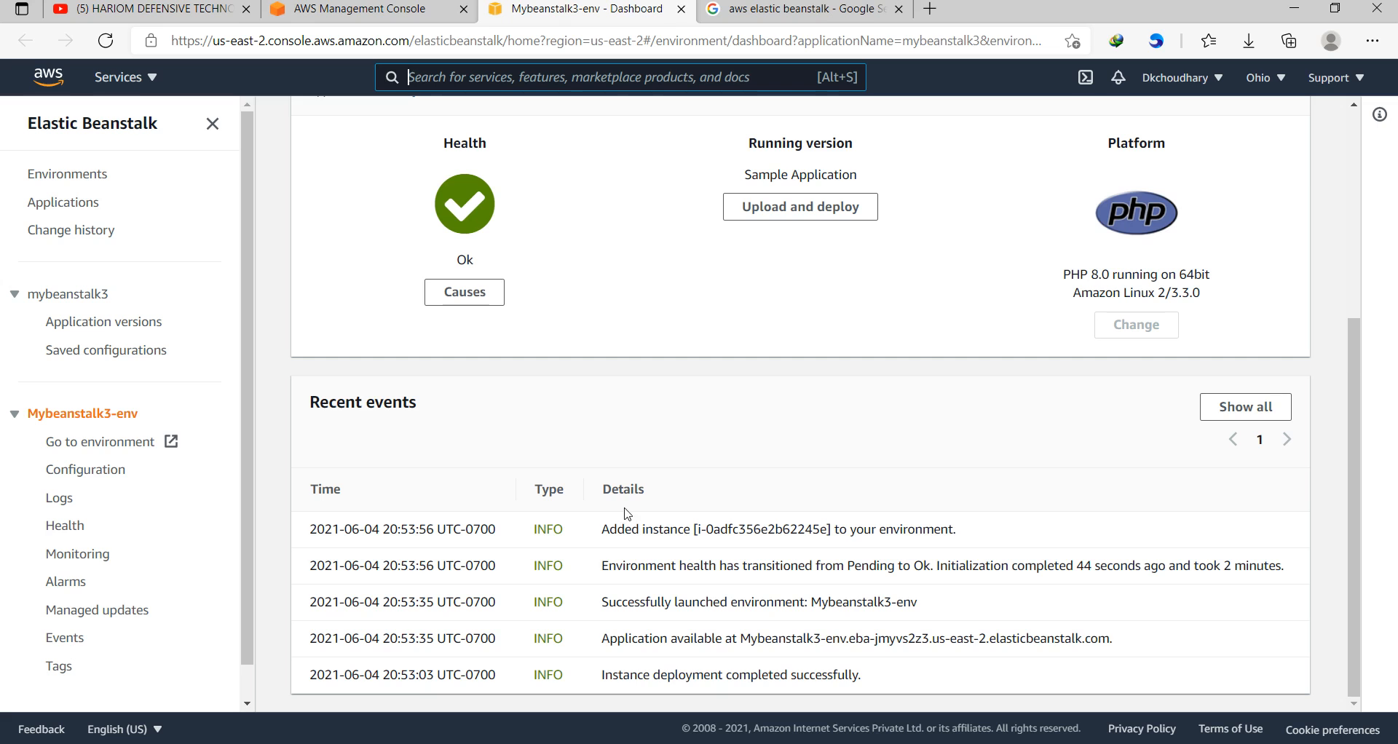
left_click(1352, 132)
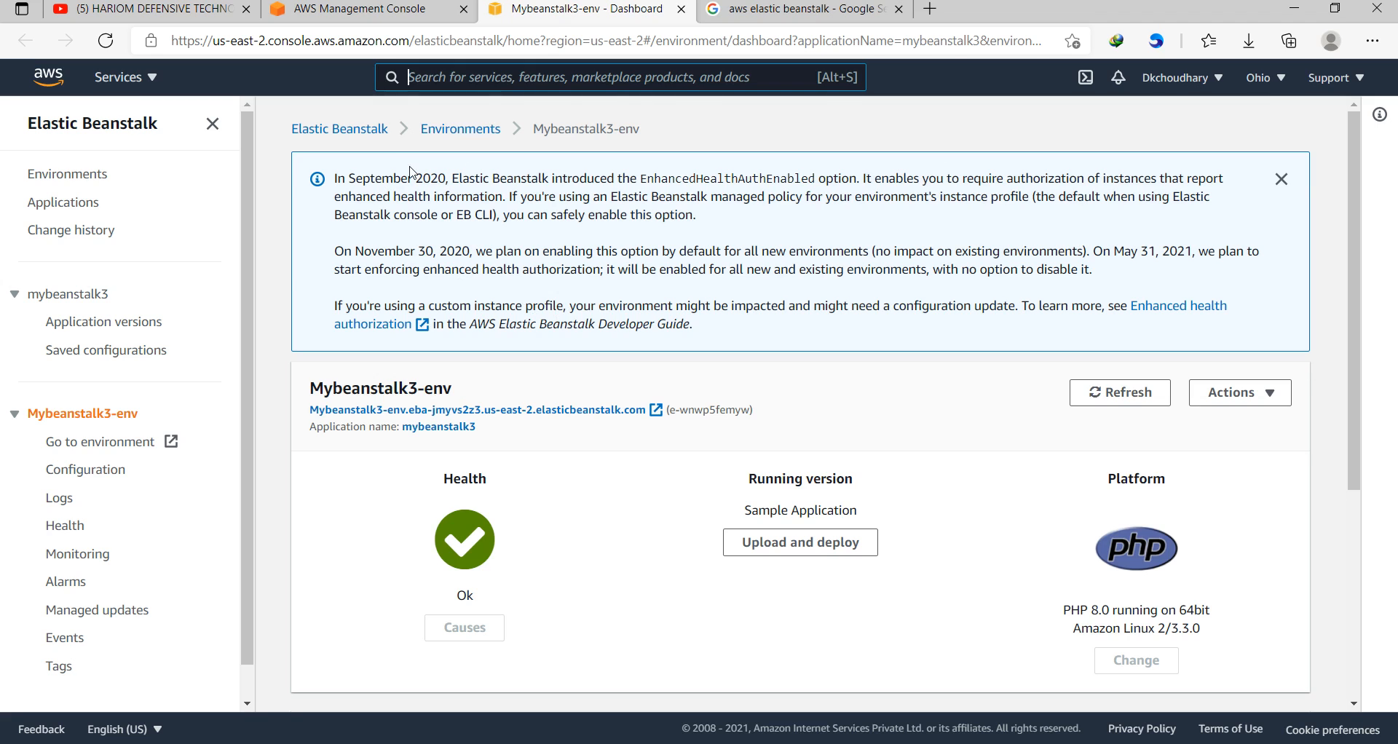
Leave the environment dashboard and open the Elastic Beanstalk environments list from the AWS Management Console.
left_click(351, 130)
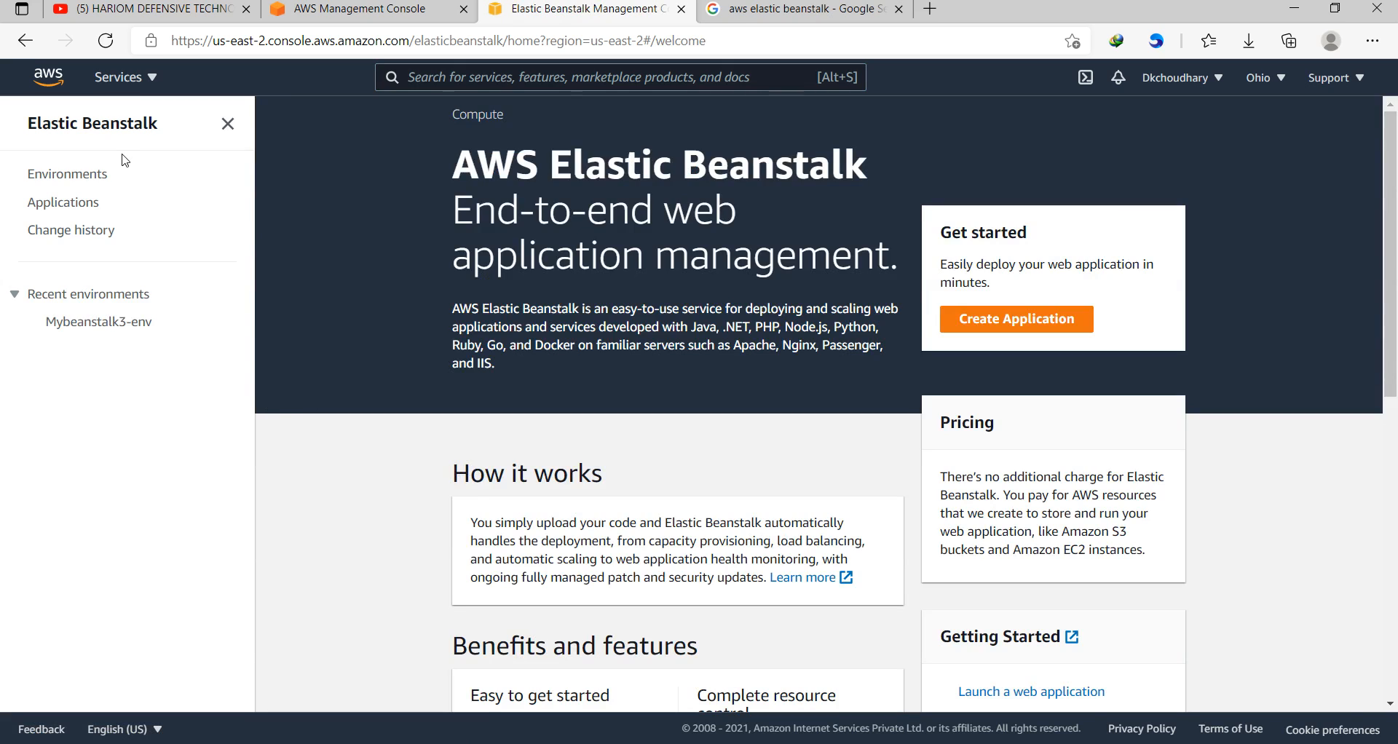
left_click(316, 15)
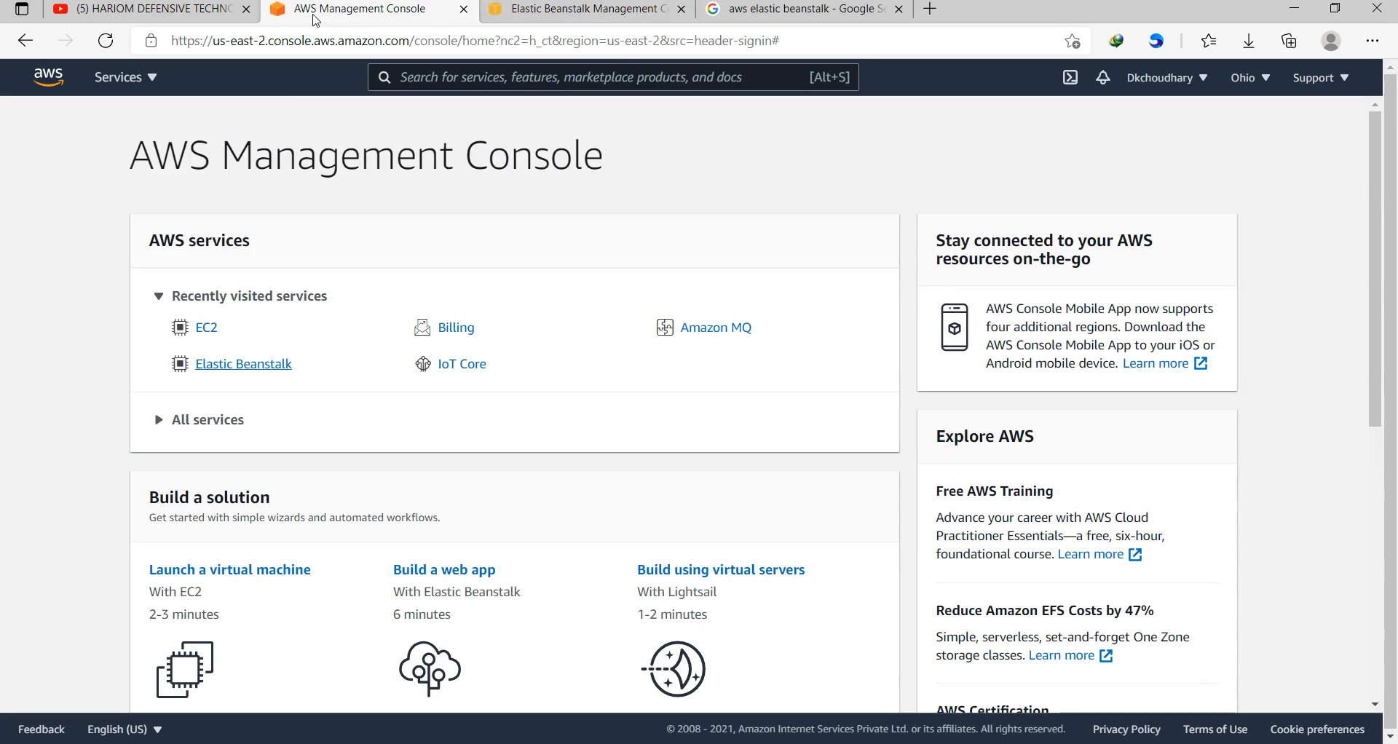
left_click(211, 368)
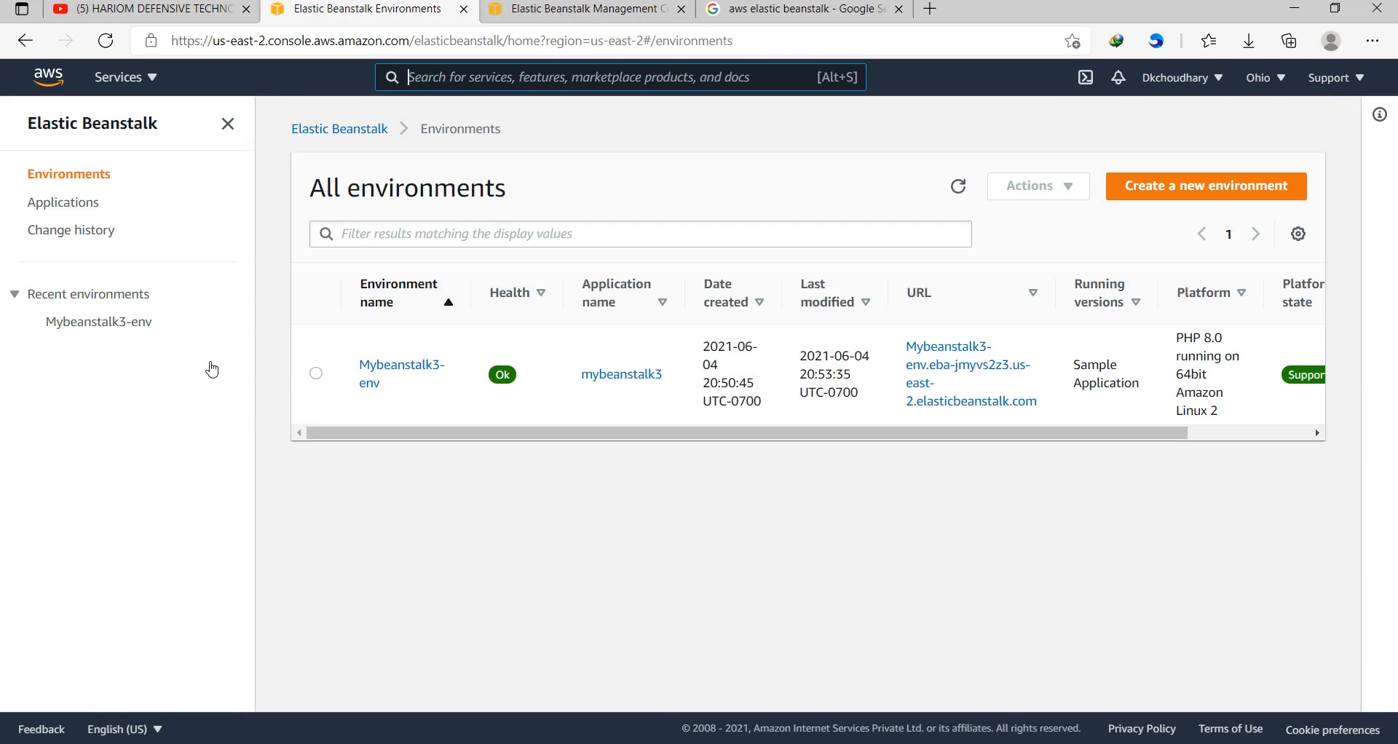
Terminate the Mybeanstalk3-env environment, entering its name Mybeanstalk3-env as confirmation.
left_click(318, 379)
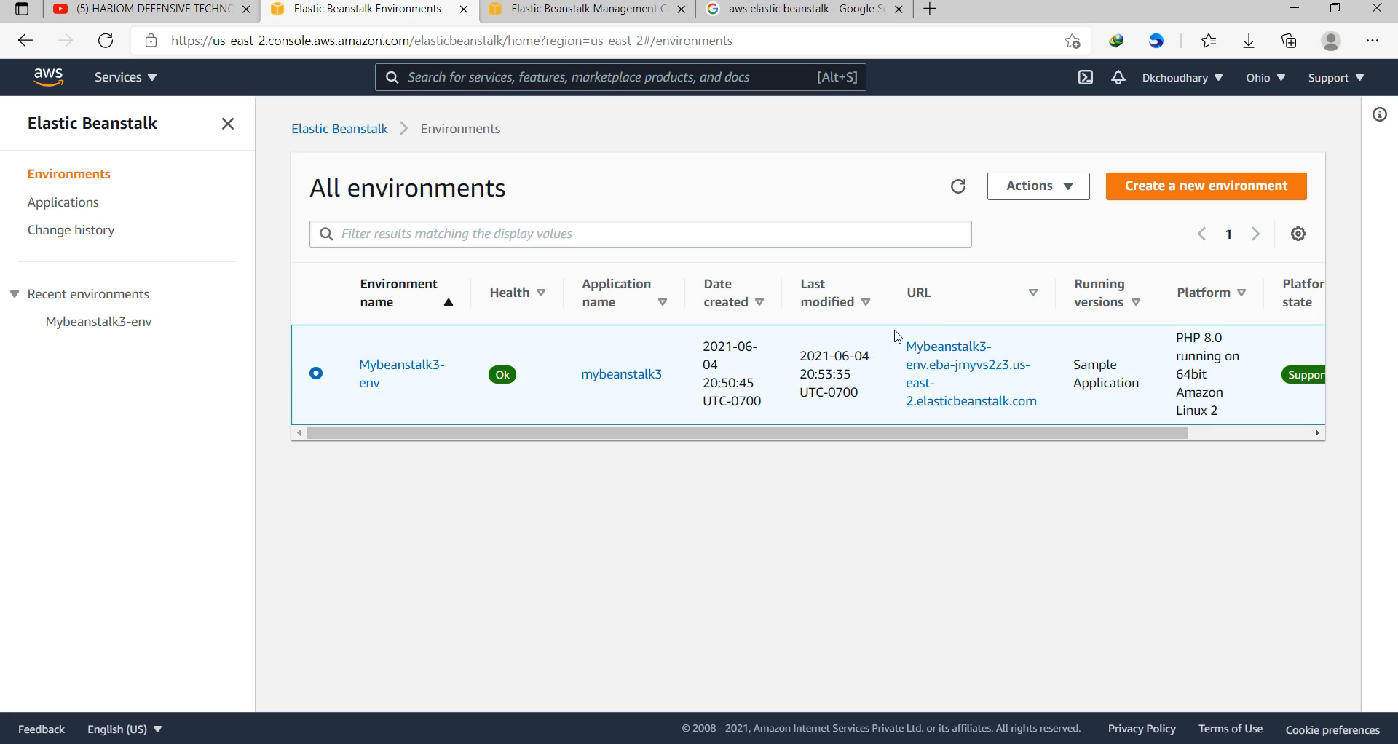
left_click(1045, 190)
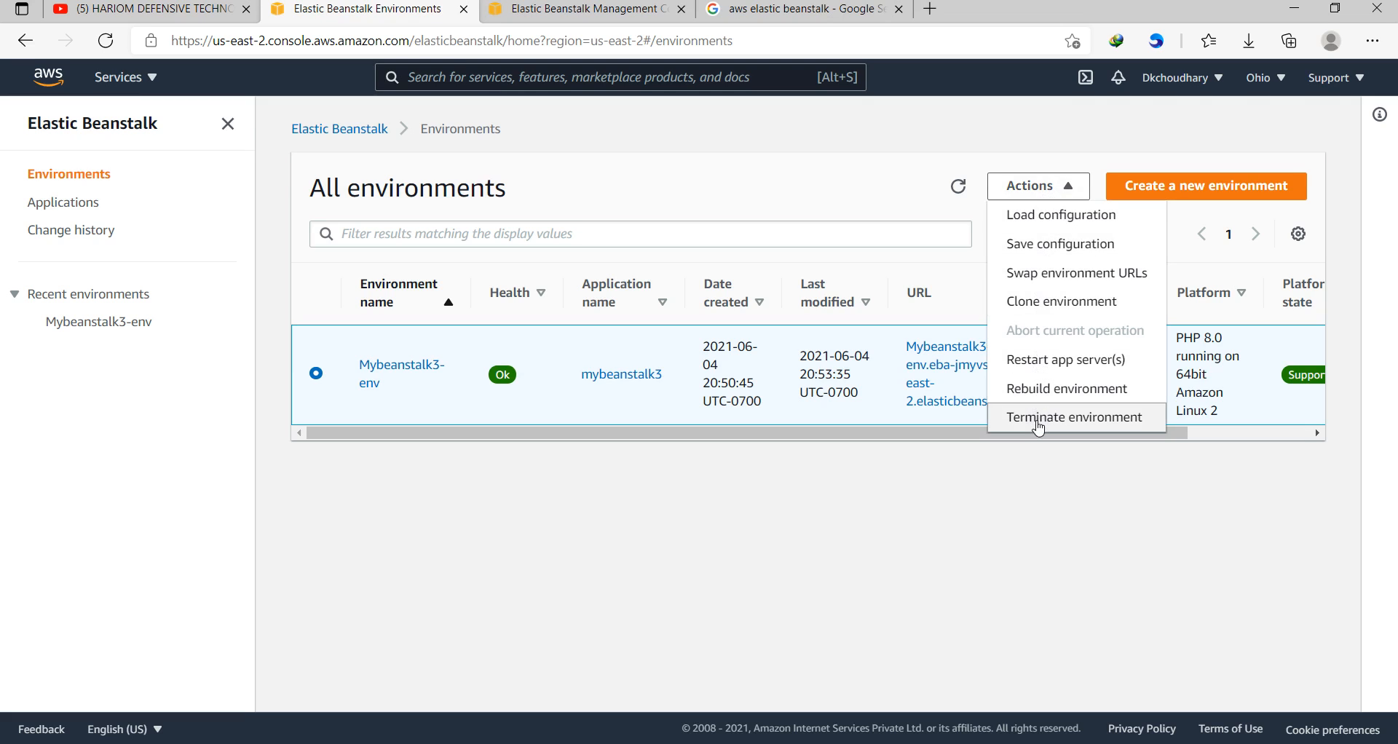
left_click(1039, 419)
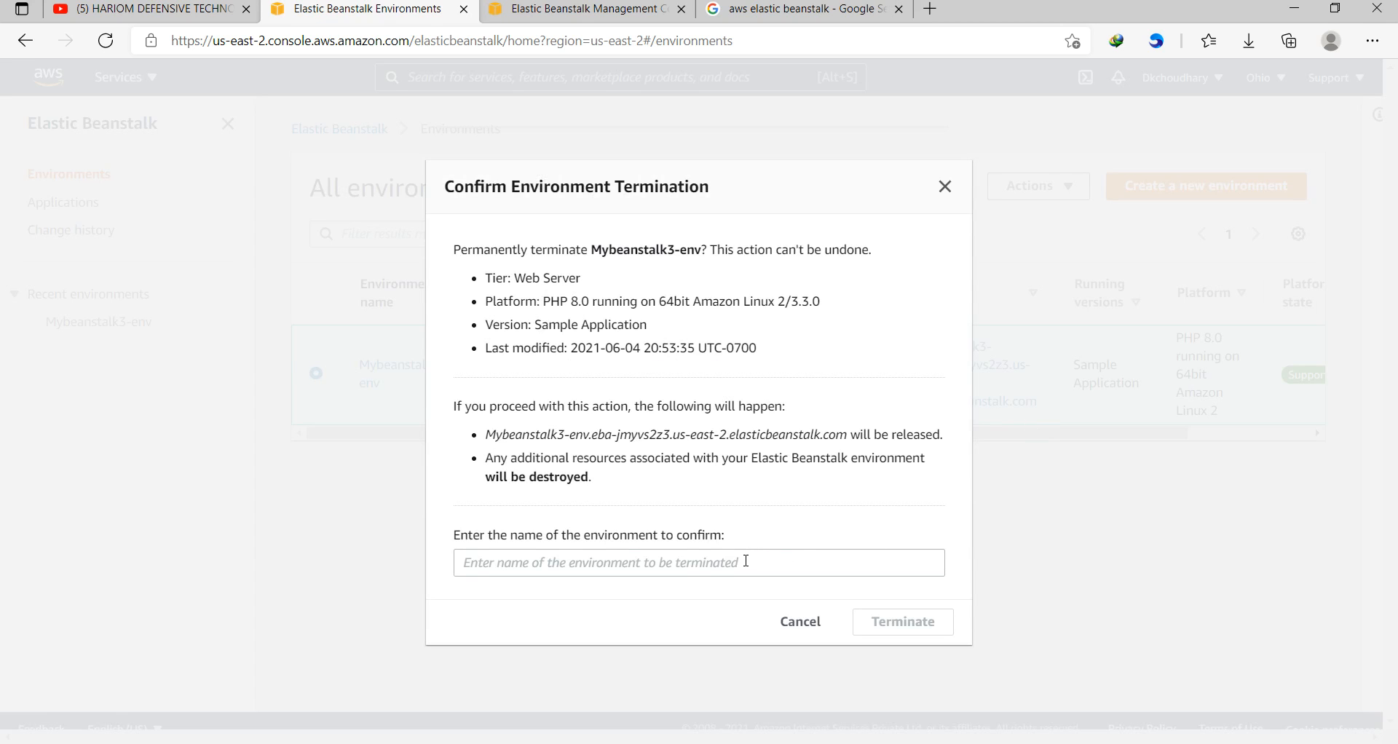
left_click(746, 562)
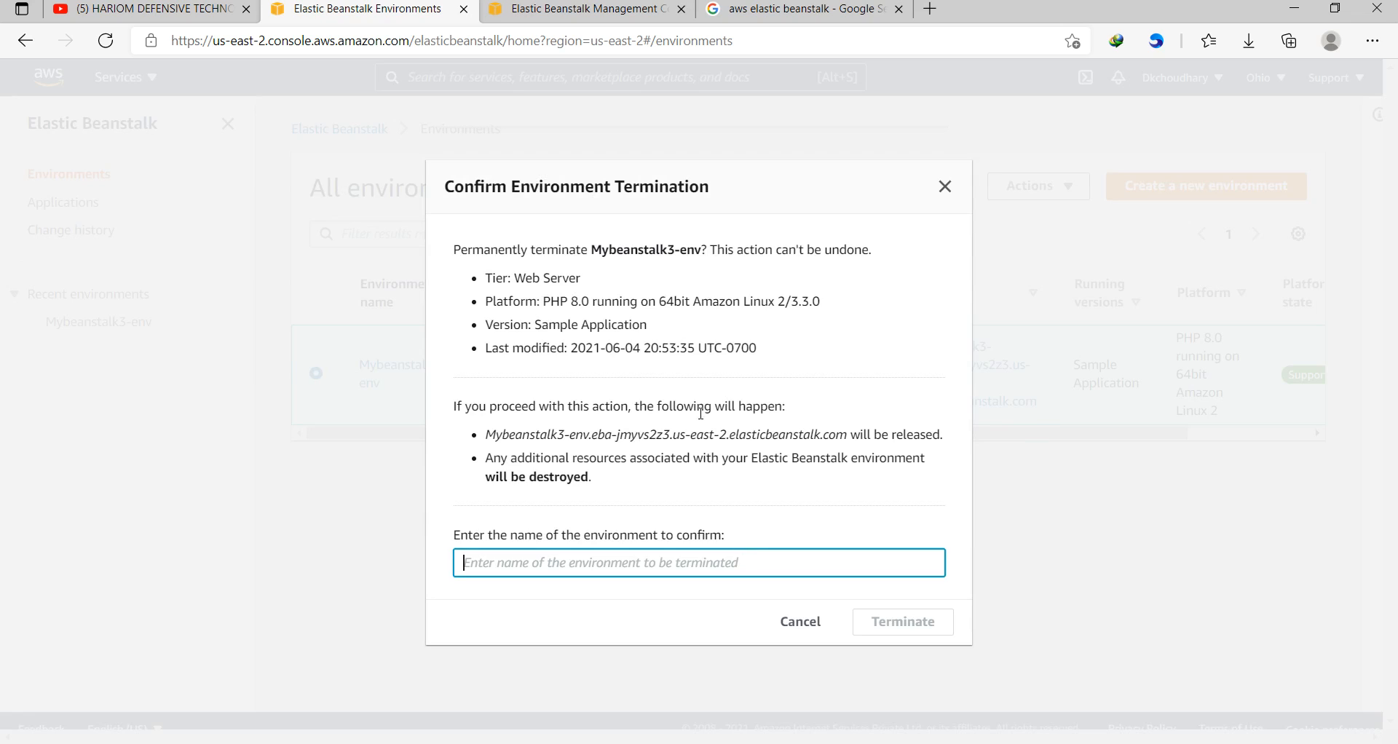
left_click_drag(590, 249, 700, 256)
key("ctrl+c")
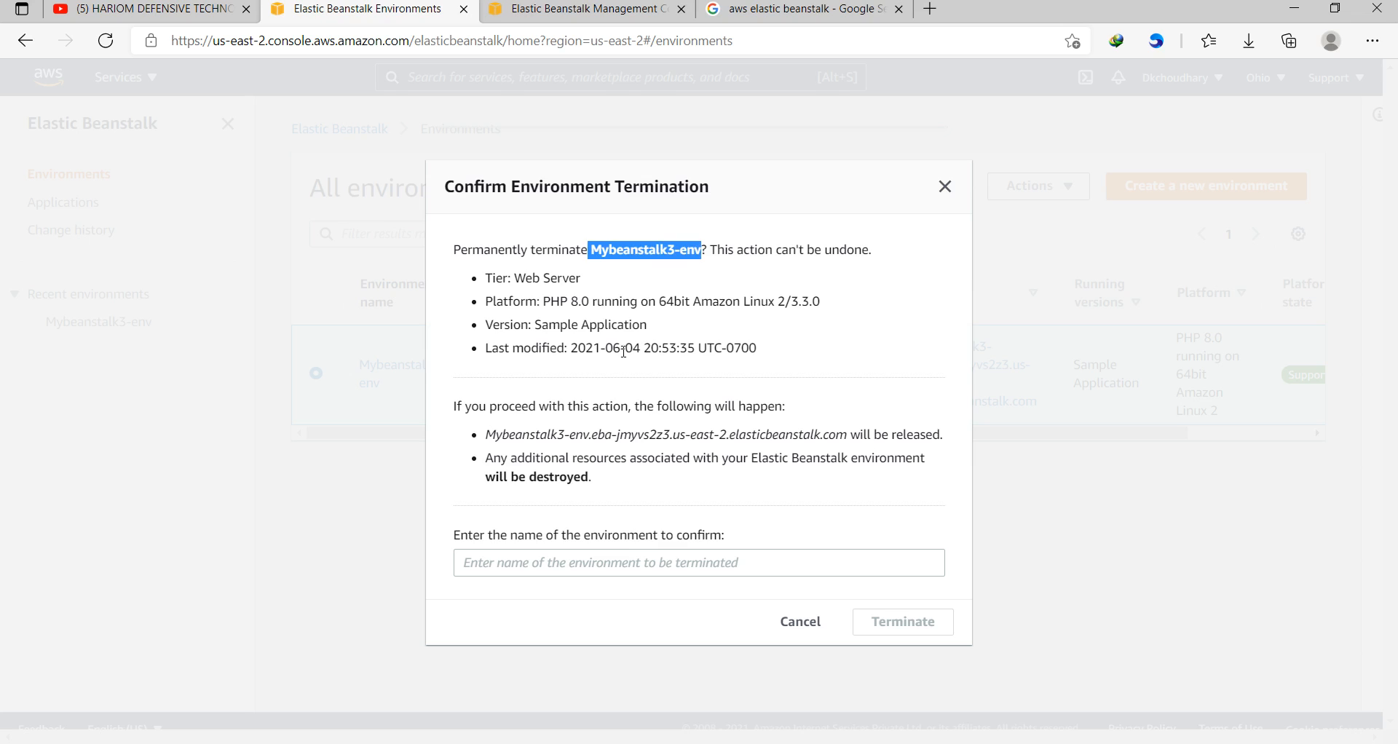
left_click(535, 563)
key("ctrl+v")
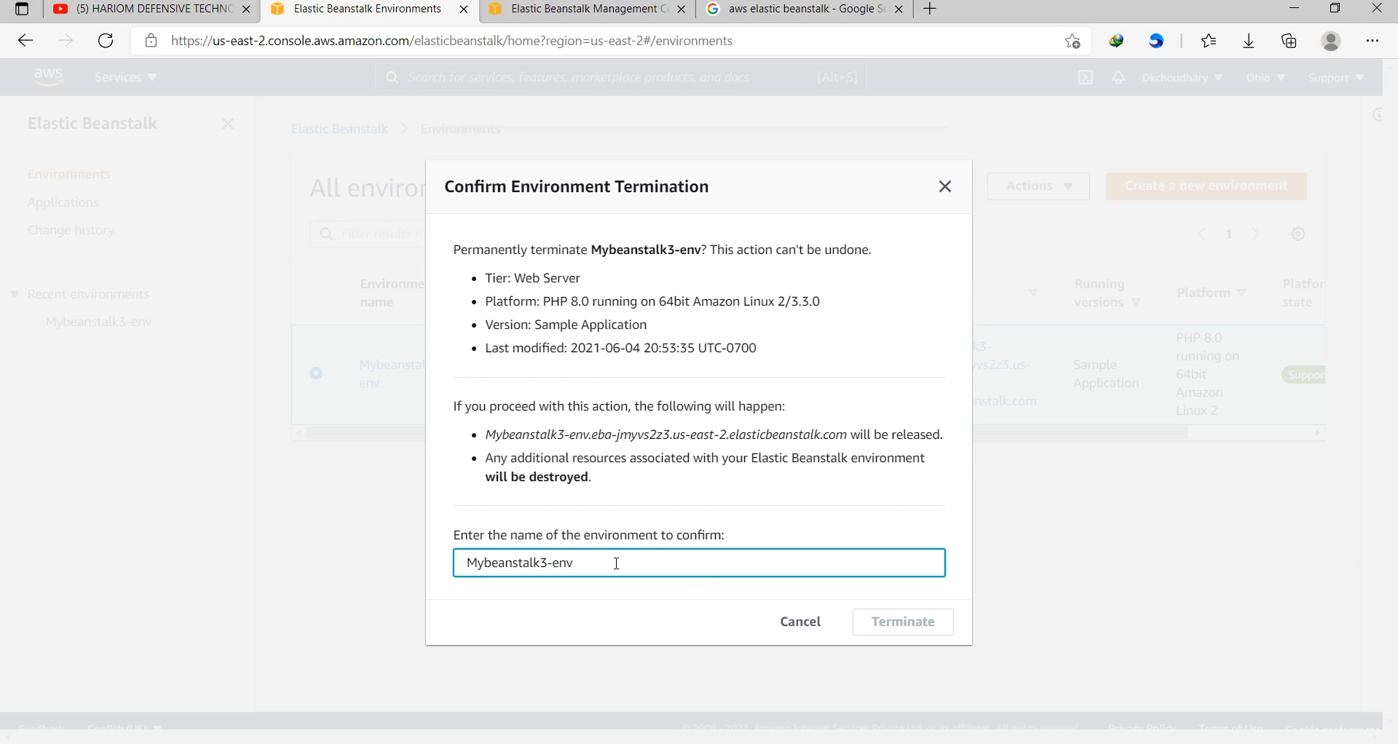
key("BackSpace")
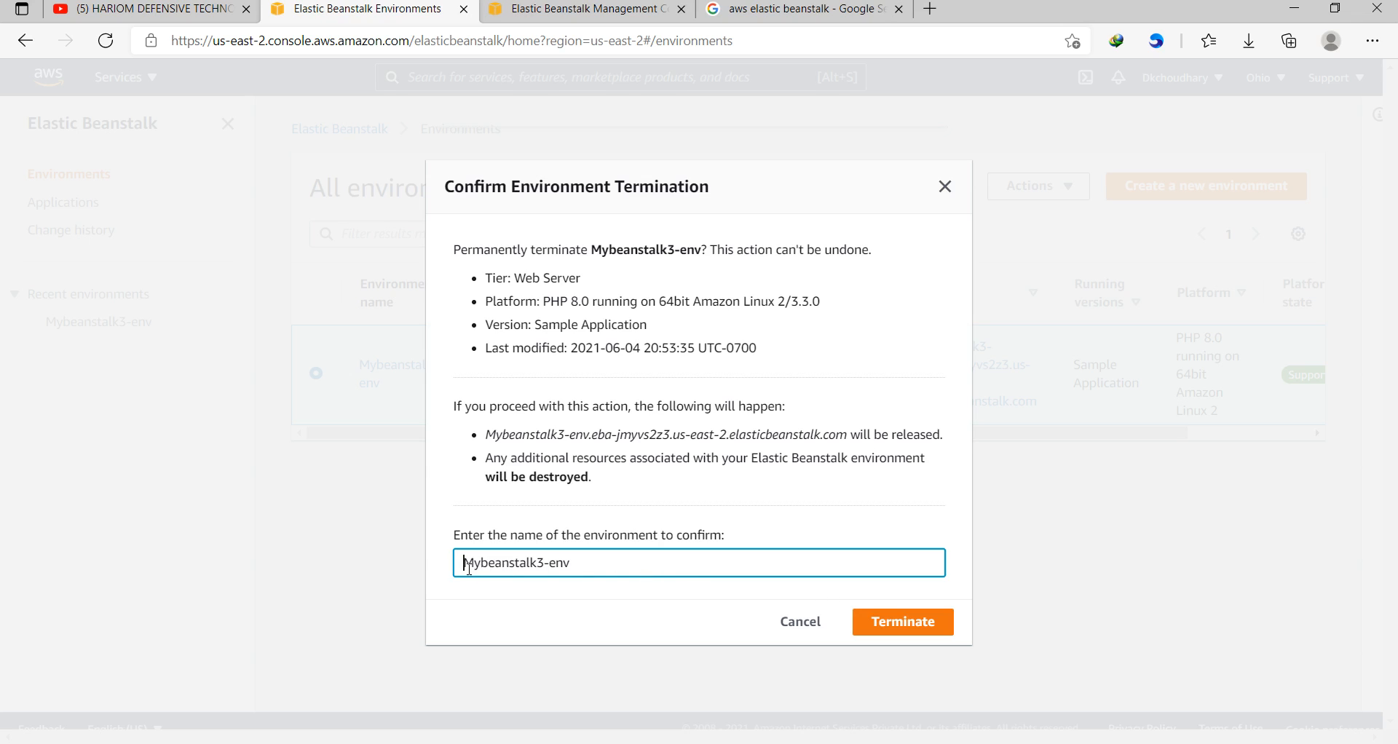
left_click(916, 626)
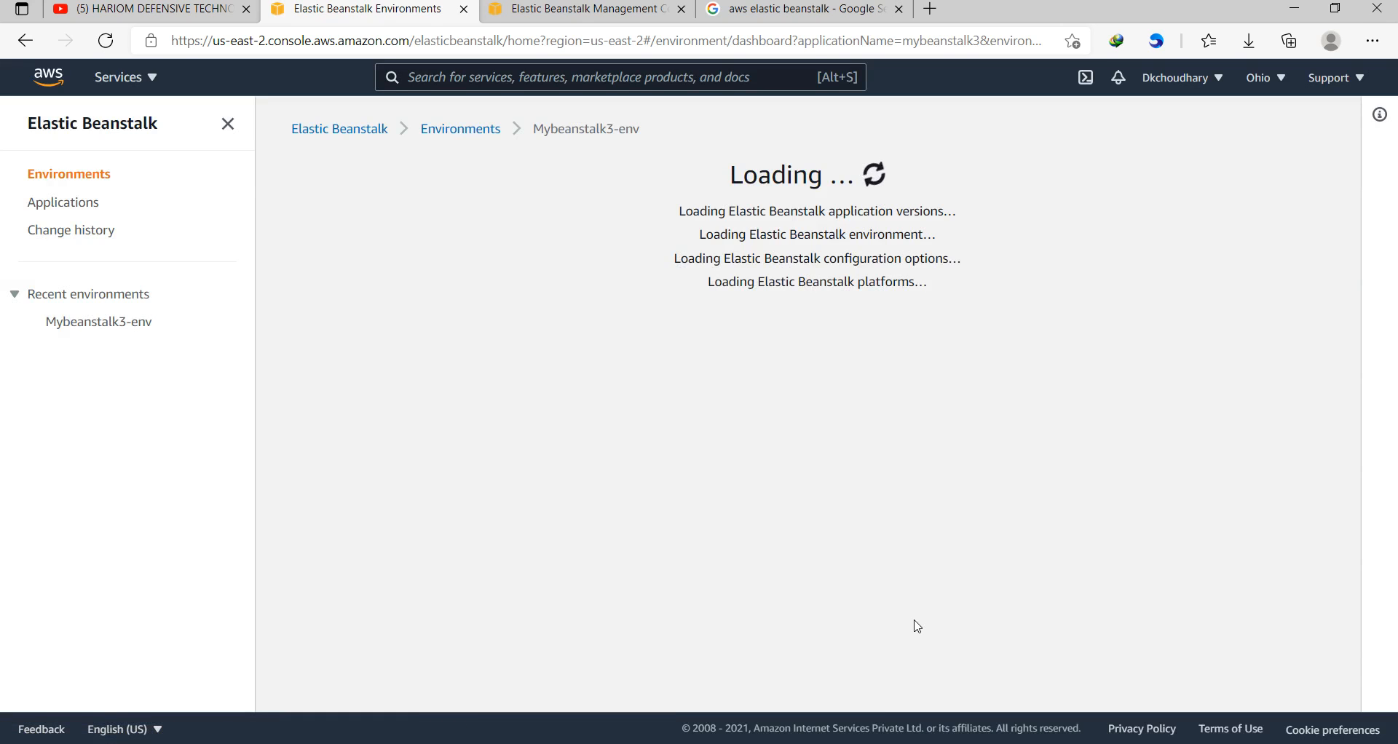